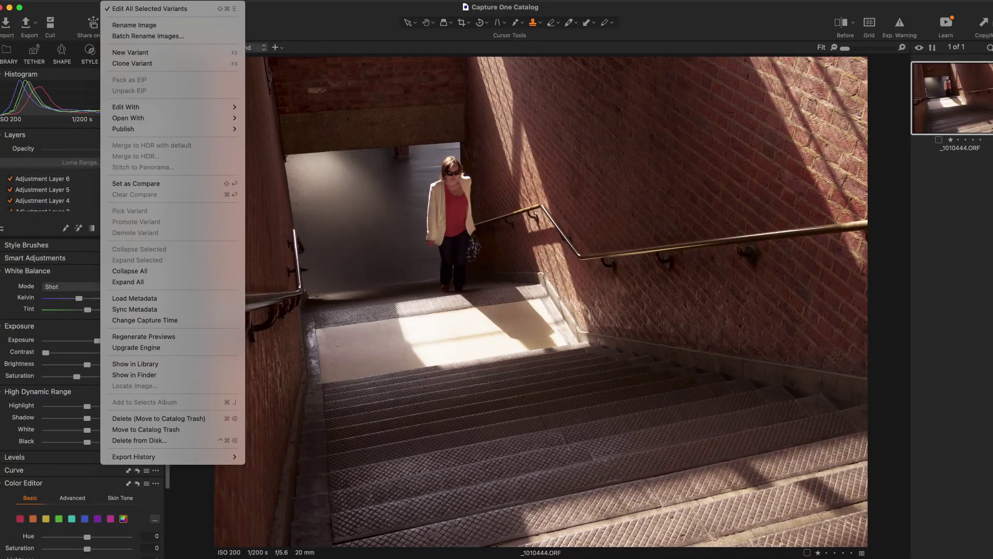
# - Send the staircase photo from Capture One to the Dehancer plugin as a 16-bit Adobe RGB TIFF
pyautogui.moveTo(123, 109)
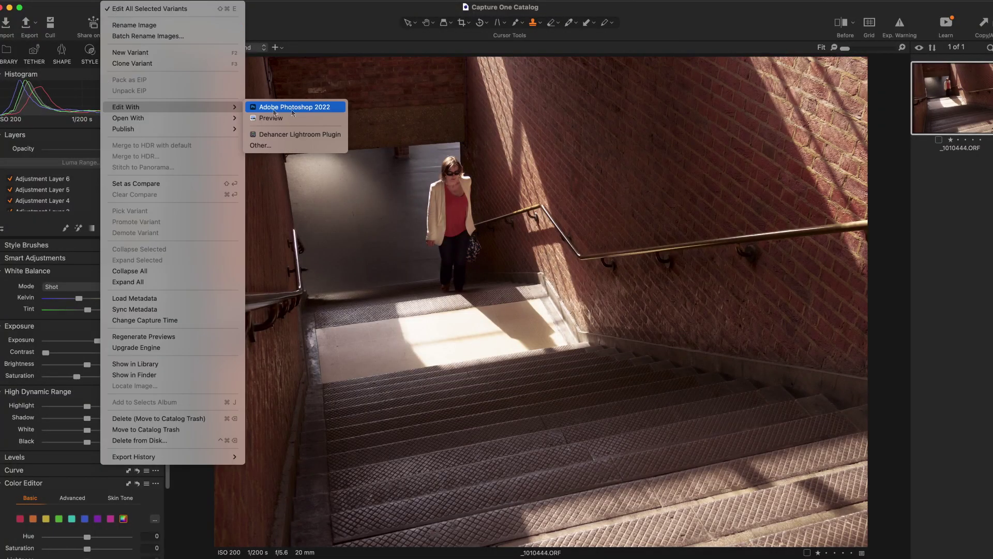
pyautogui.click(326, 135)
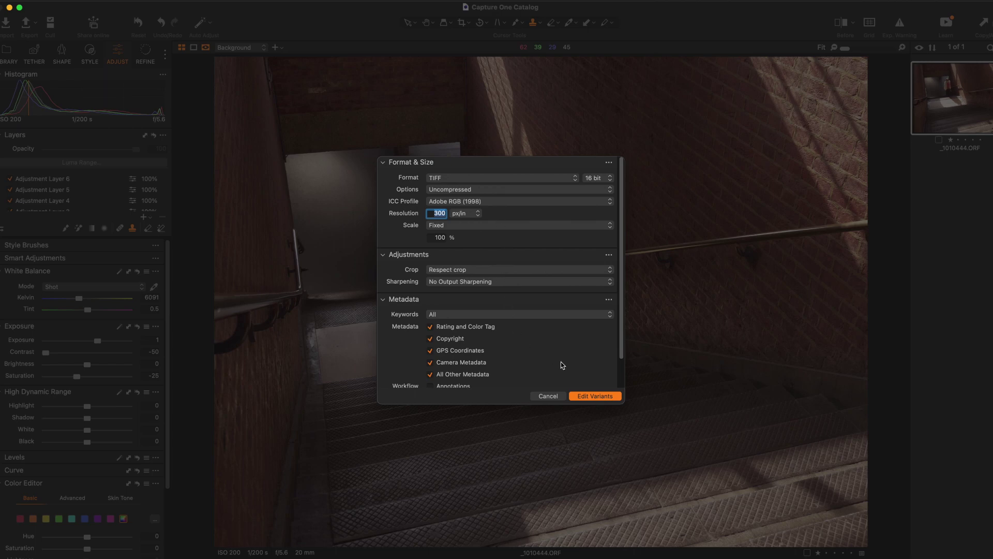
pyautogui.click(602, 396)
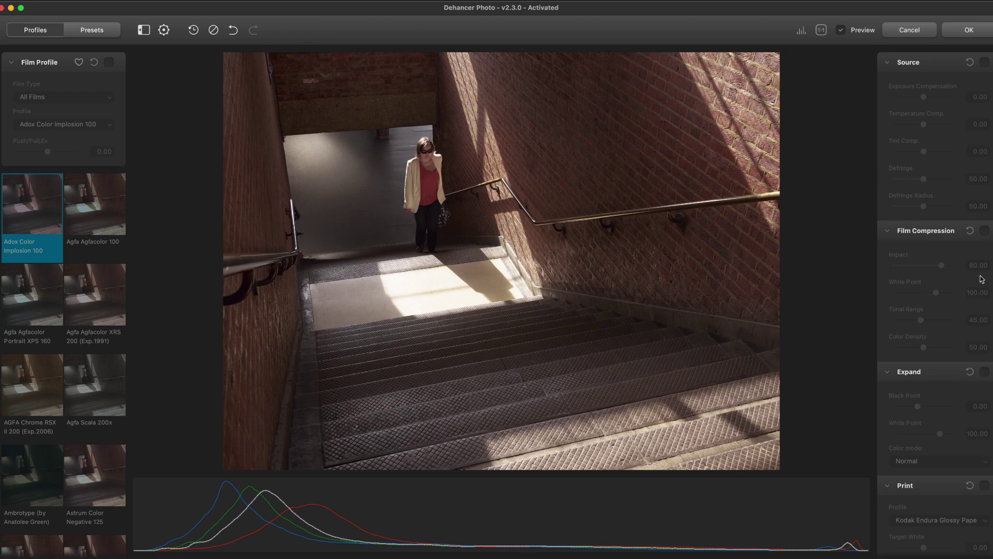
pyautogui.scroll(-5, 979, 278)
pyautogui.scroll(-10, 979, 278)
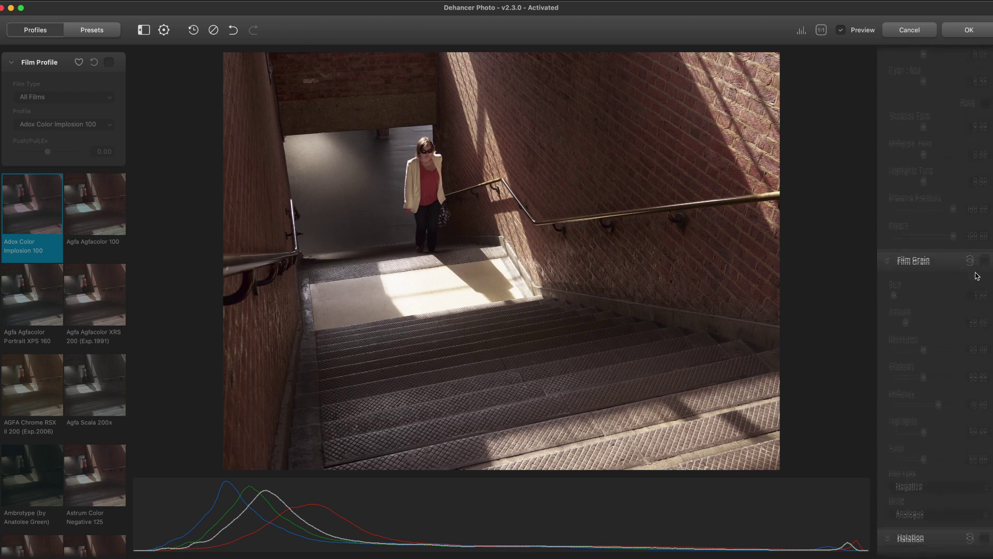
pyautogui.scroll(15, 977, 275)
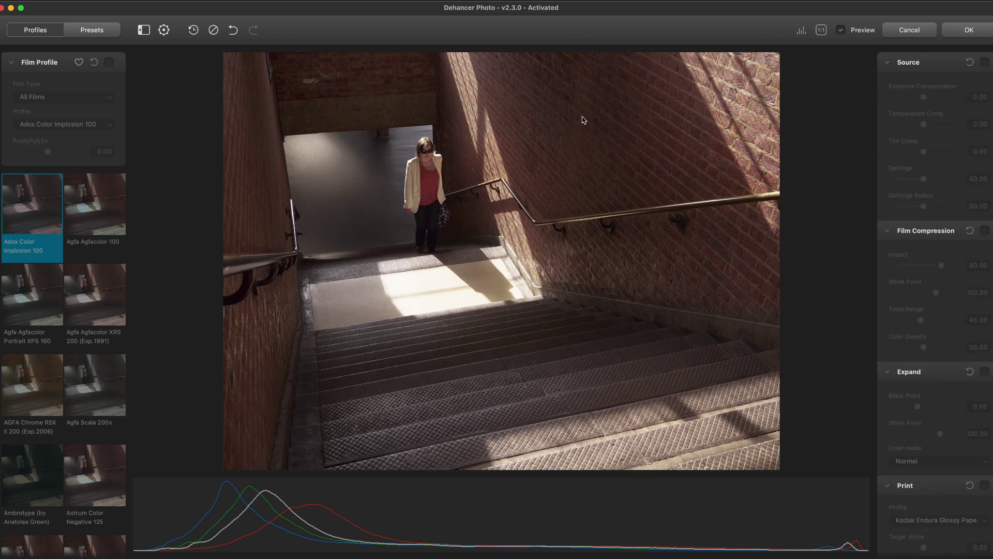
# - Show the Presets list, then open and close the plugin's gear settings panel
pyautogui.click(93, 31)
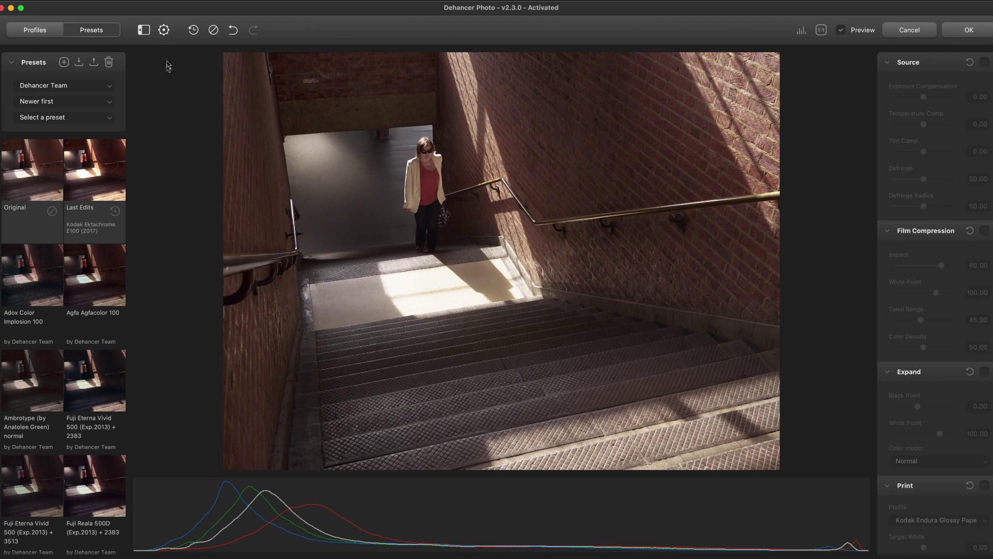
pyautogui.click(164, 31)
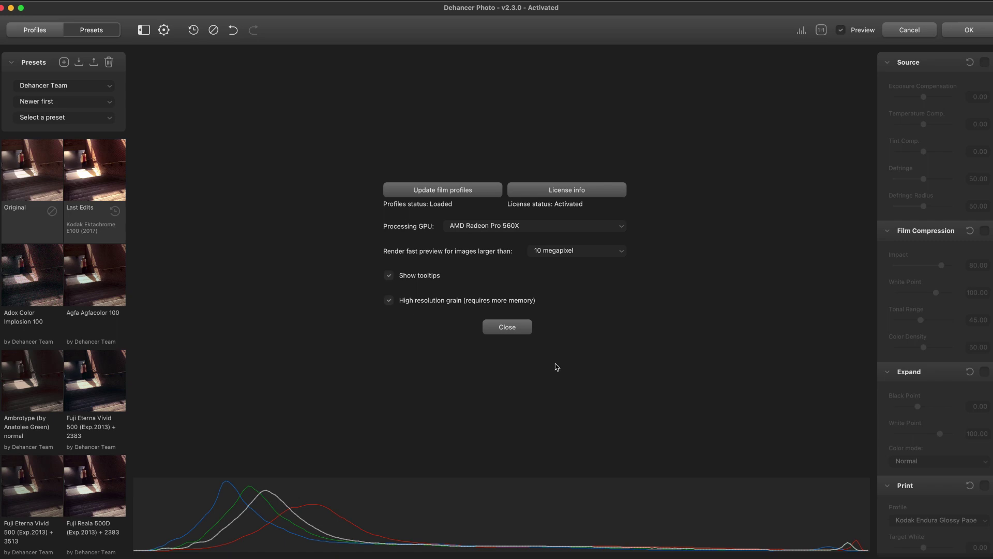
pyautogui.click(509, 329)
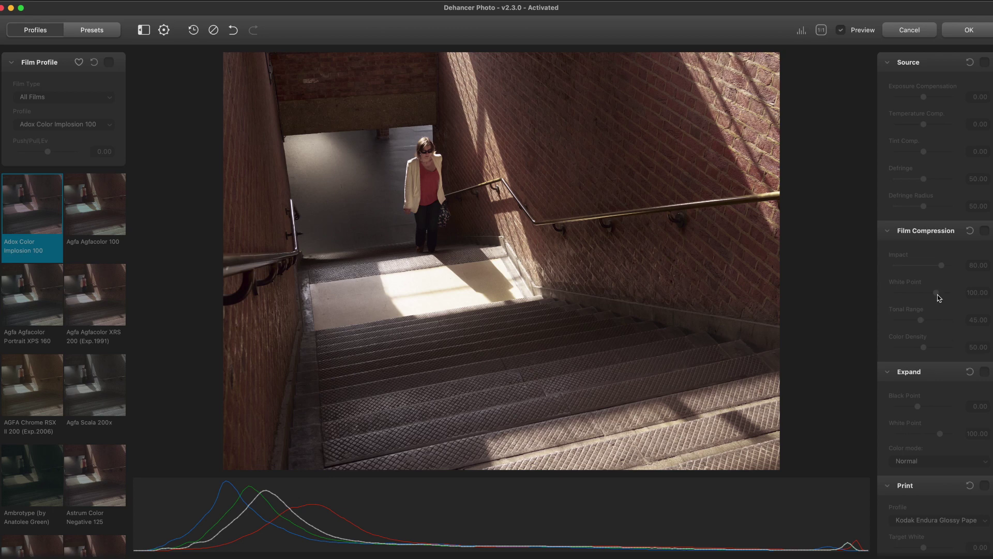
# - Enable Film Profile and filter the film type to Color Positive
pyautogui.scroll(-10, 939, 298)
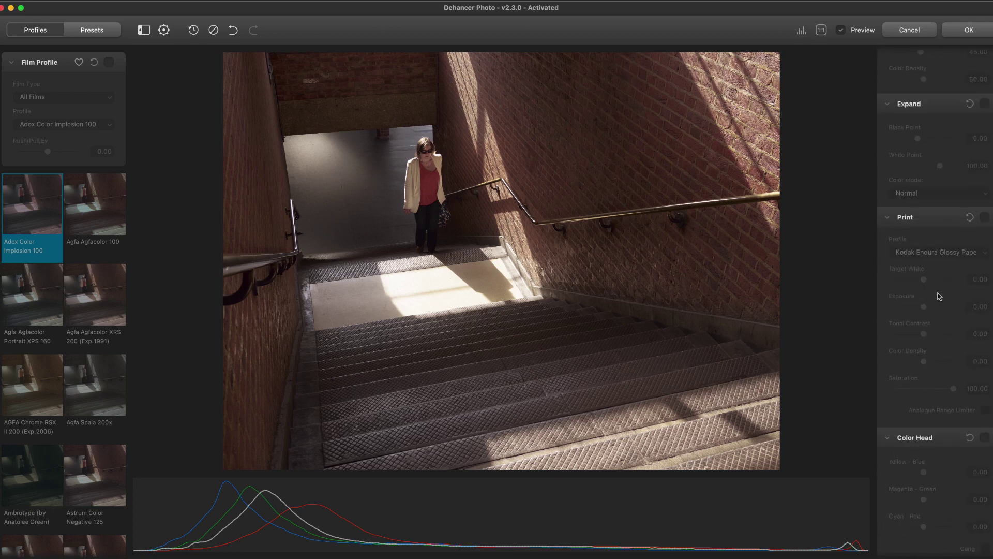
pyautogui.scroll(5, 938, 296)
pyautogui.scroll(-4, 939, 296)
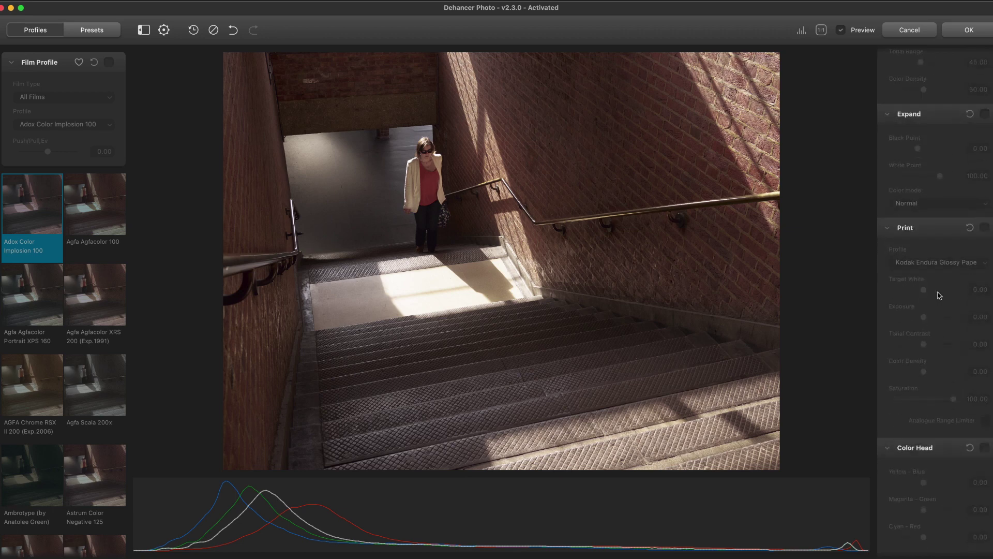
pyautogui.scroll(-15, 940, 295)
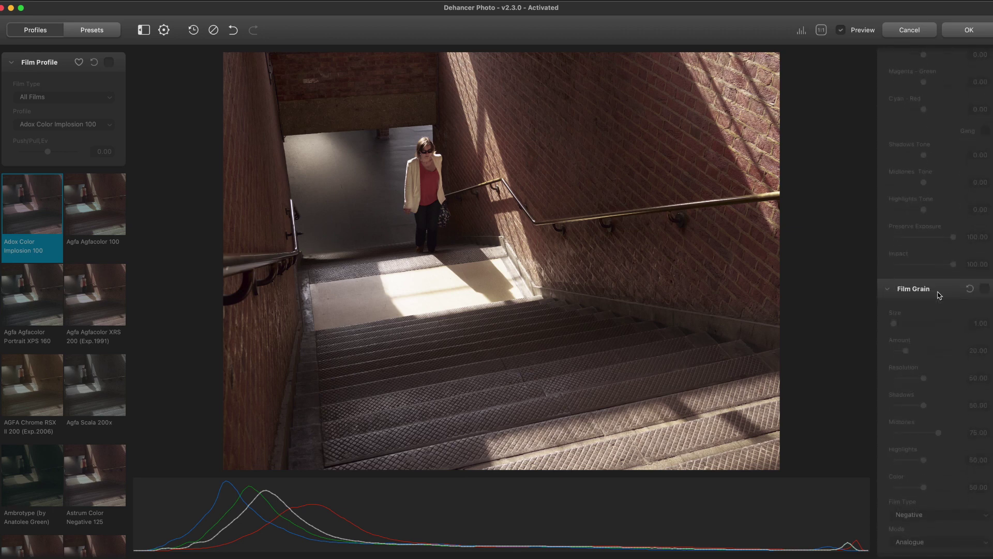
pyautogui.scroll(-5, 939, 295)
pyautogui.scroll(10, 939, 295)
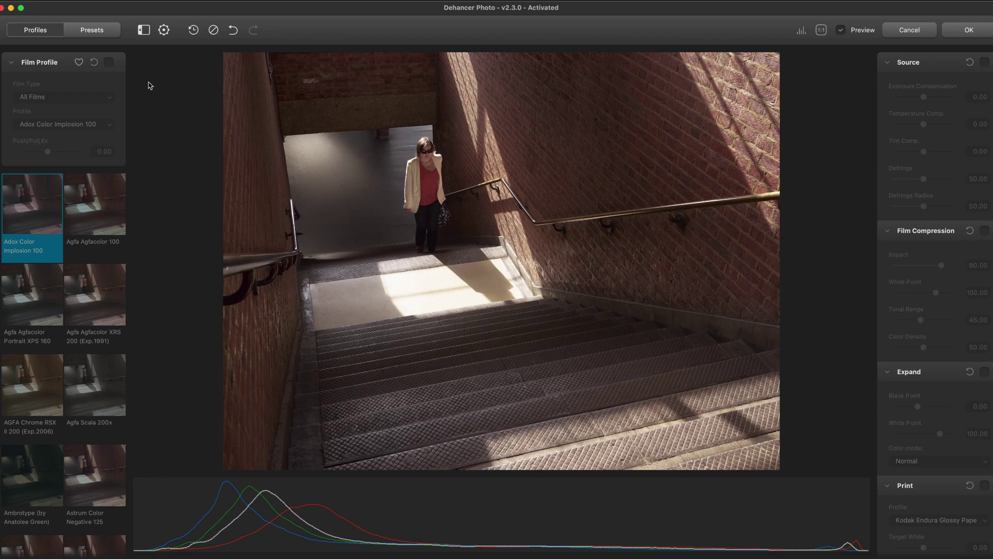
pyautogui.click(109, 62)
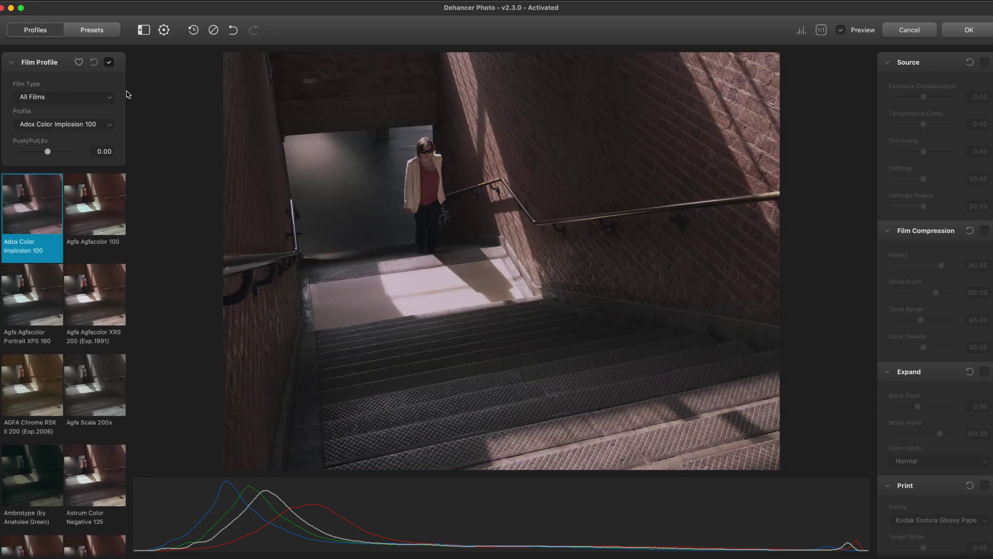
pyautogui.click(84, 100)
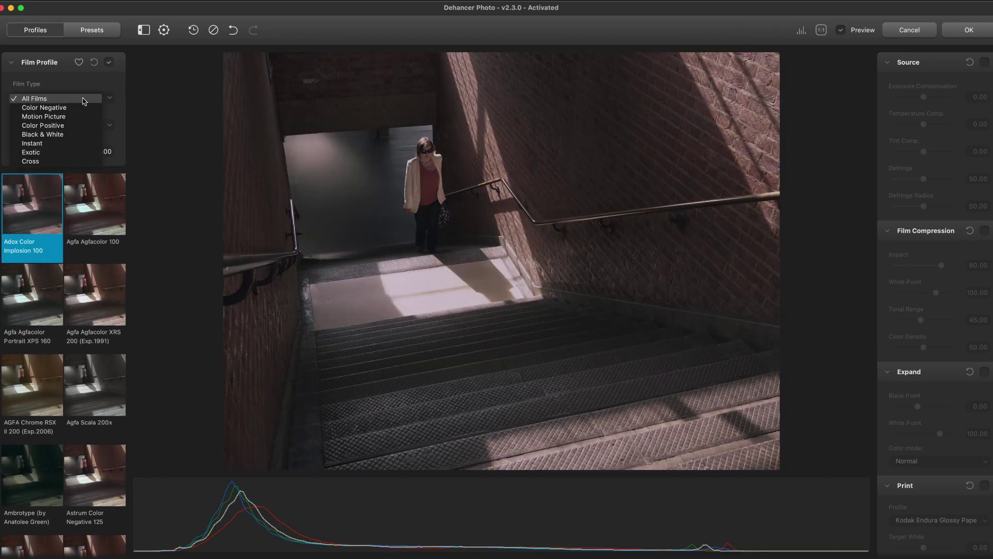
pyautogui.click(75, 126)
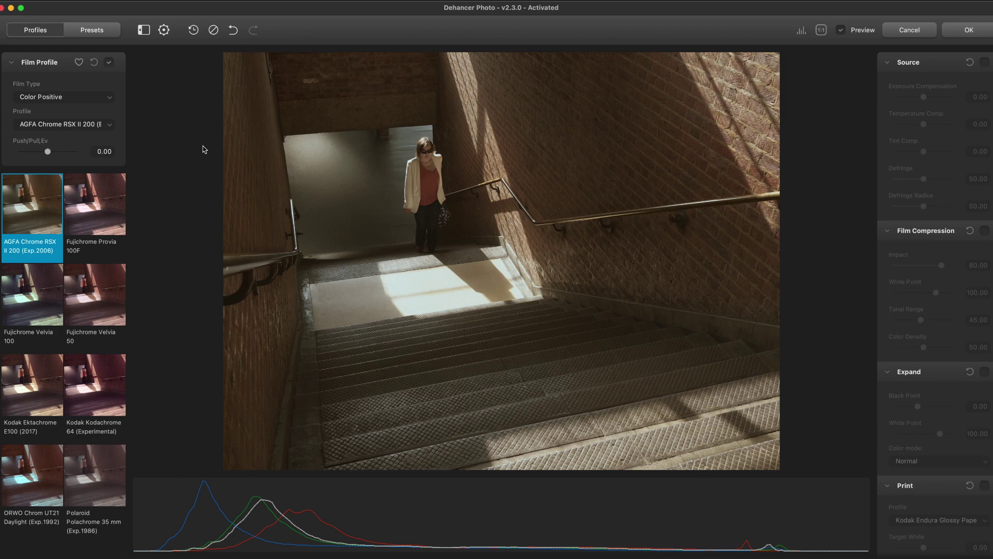
# - Apply Kodak Ektachrome E100 (2017) and toggle Preview off and on to compare
pyautogui.click(36, 394)
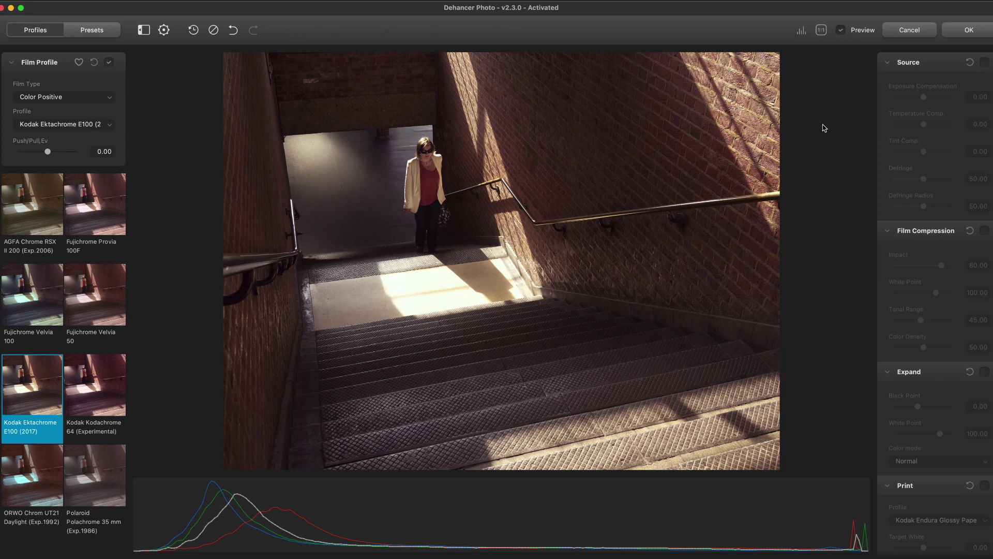
pyautogui.click(841, 31)
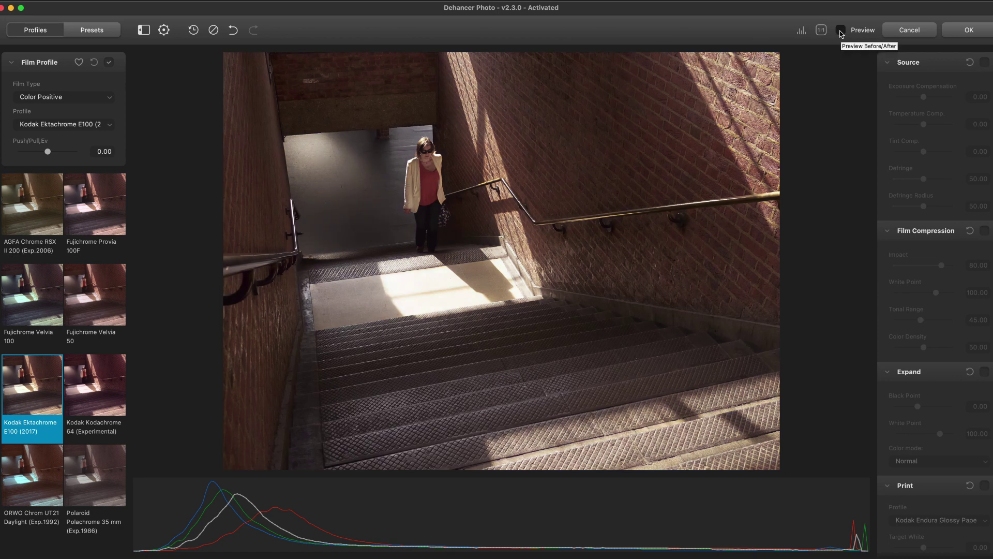
pyautogui.click(841, 31)
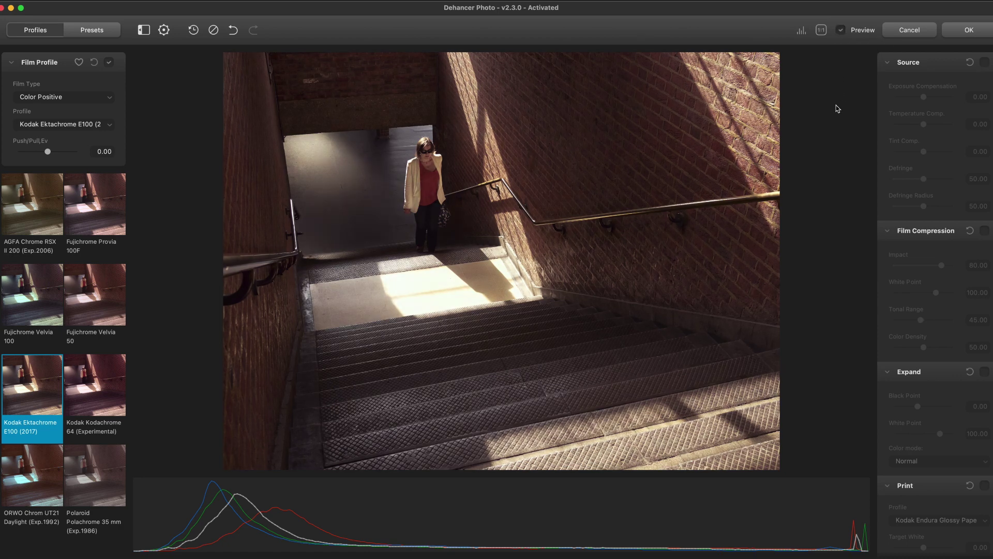
# - Enable Source, try warmer Temperature and magenta Tint compensation, then reset both to 0.00
pyautogui.click(985, 62)
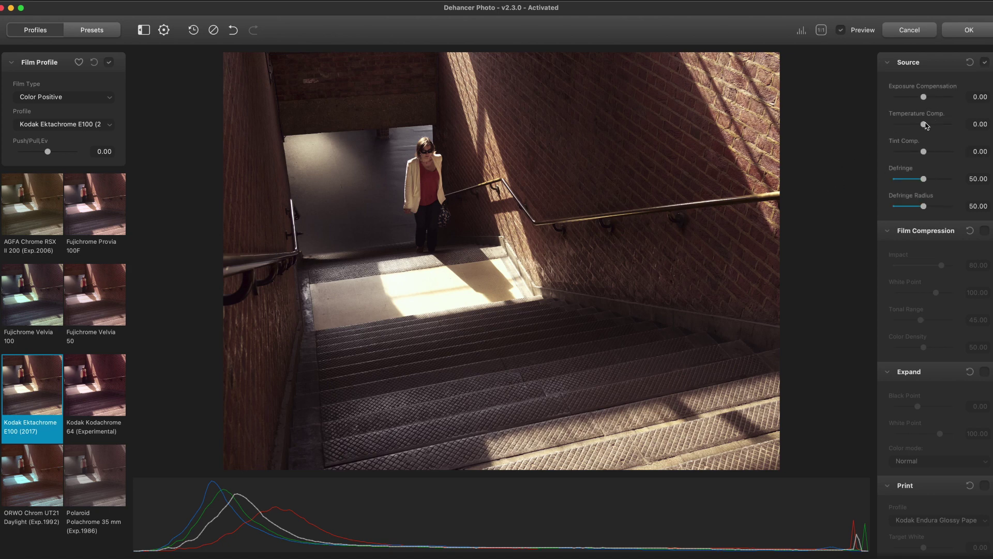
pyautogui.moveTo(925, 124); pyautogui.dragTo(914, 126)
pyautogui.click(969, 62)
pyautogui.moveTo(924, 152); pyautogui.dragTo(932, 151)
pyautogui.doubleClick(931, 151)
# - Turn Source compensation back off and enable Film Compression
pyautogui.click(984, 62)
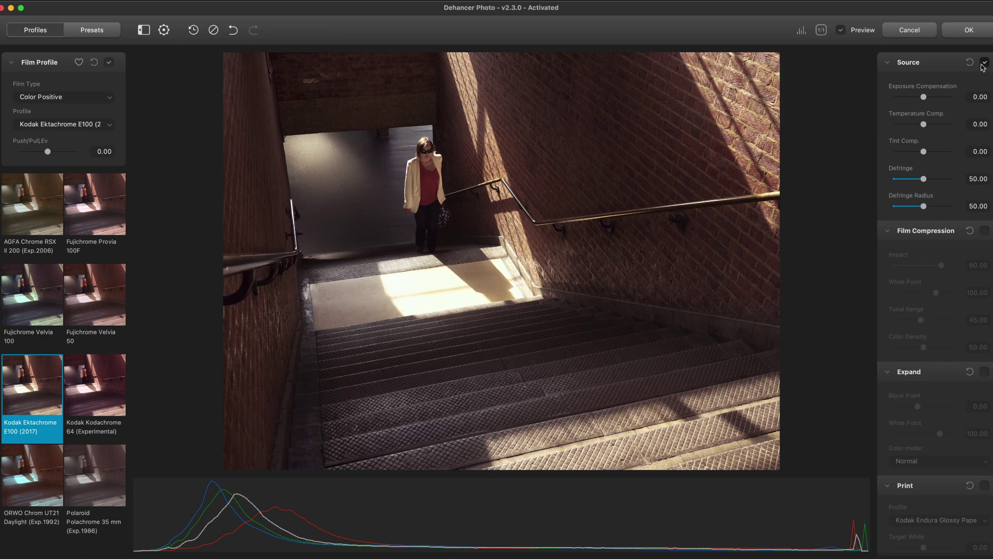
pyautogui.click(984, 230)
pyautogui.scroll(-5, 927, 270)
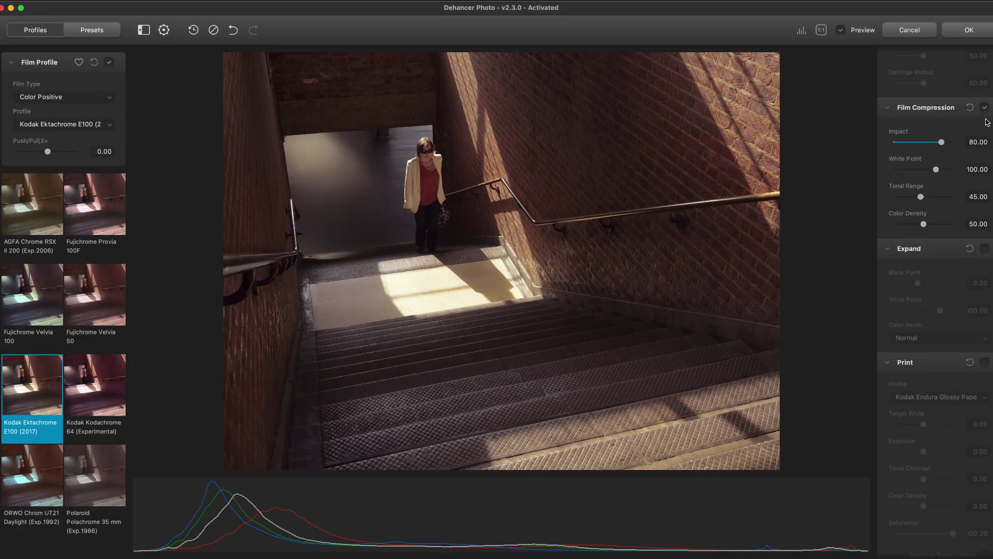
# - Enable Expand (Black Point 0.00, White Point 100.00), toggling it off and on to compare
pyautogui.click(984, 248)
pyautogui.scroll(-3, 945, 296)
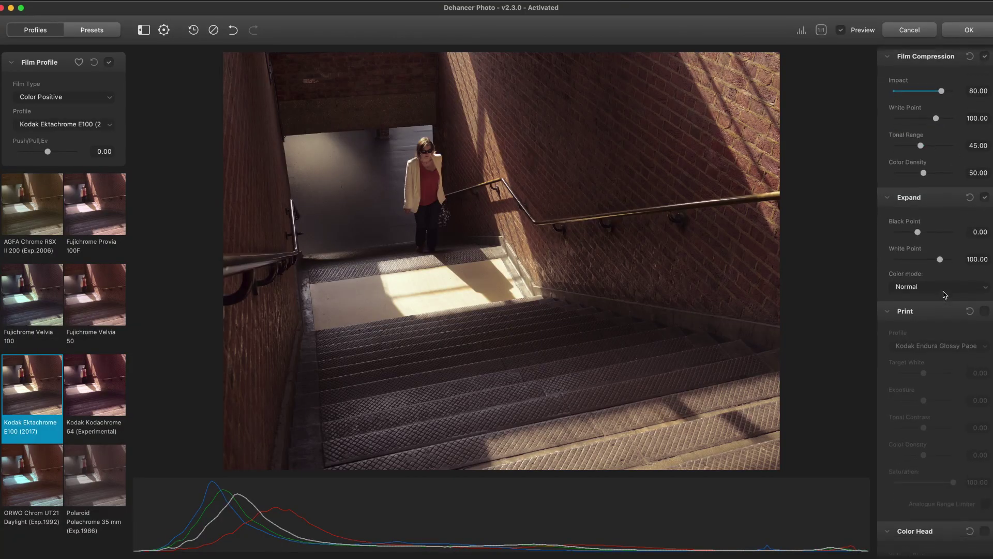
pyautogui.scroll(-2, 944, 295)
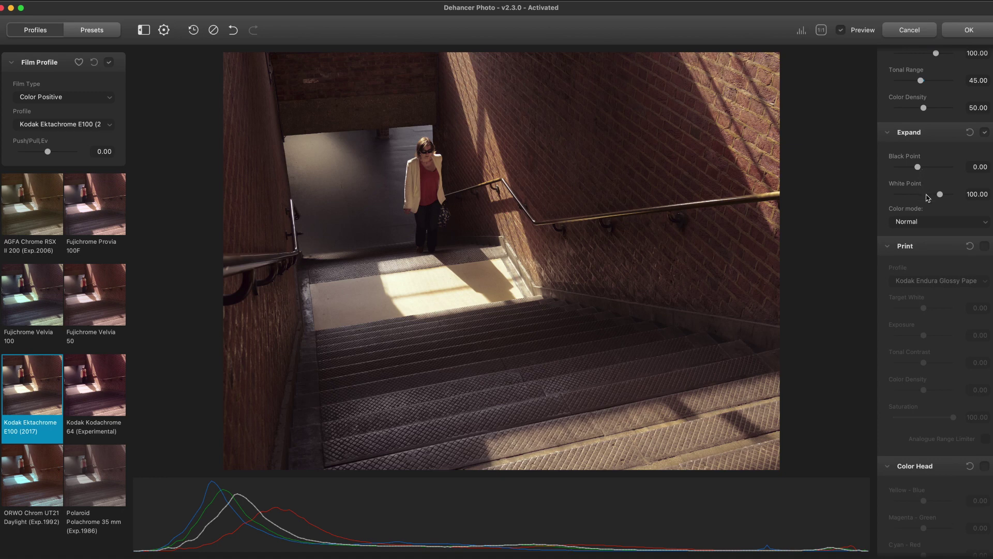
pyautogui.scroll(-1, 926, 202)
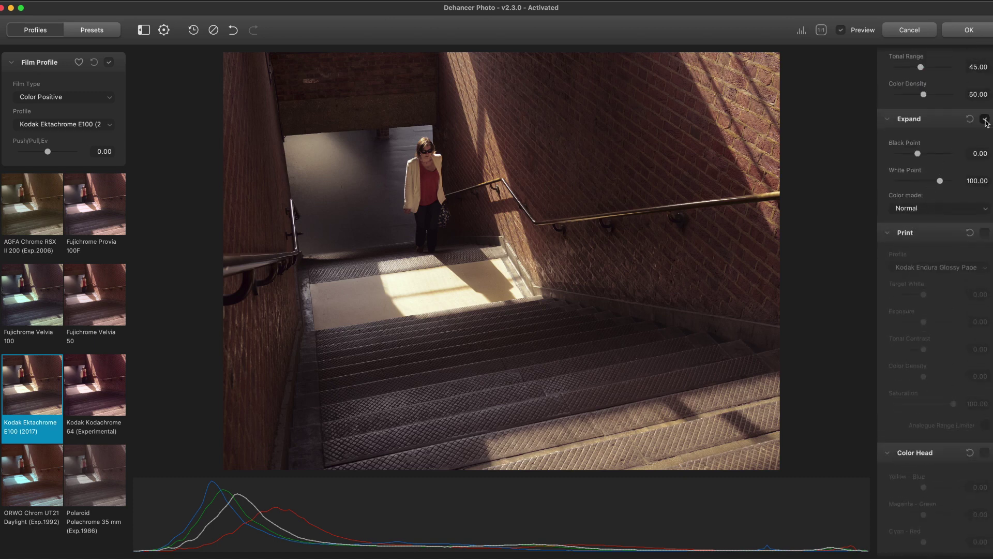
pyautogui.click(985, 120)
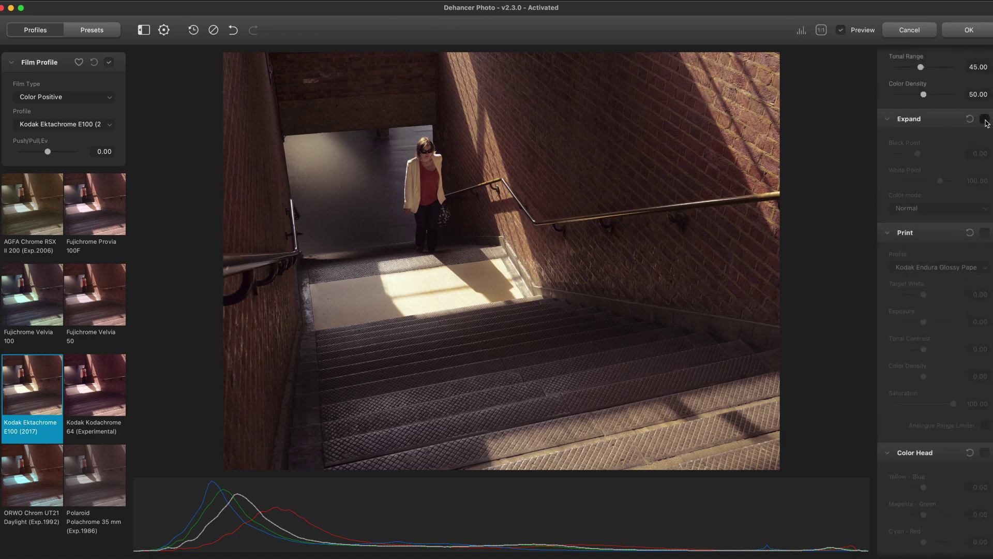
pyautogui.click(984, 119)
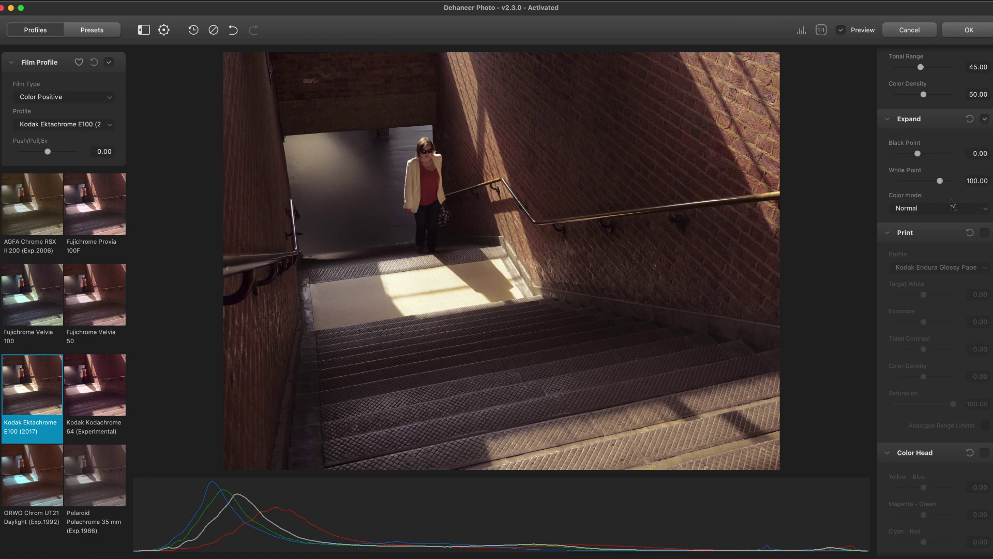
pyautogui.scroll(-4, 953, 206)
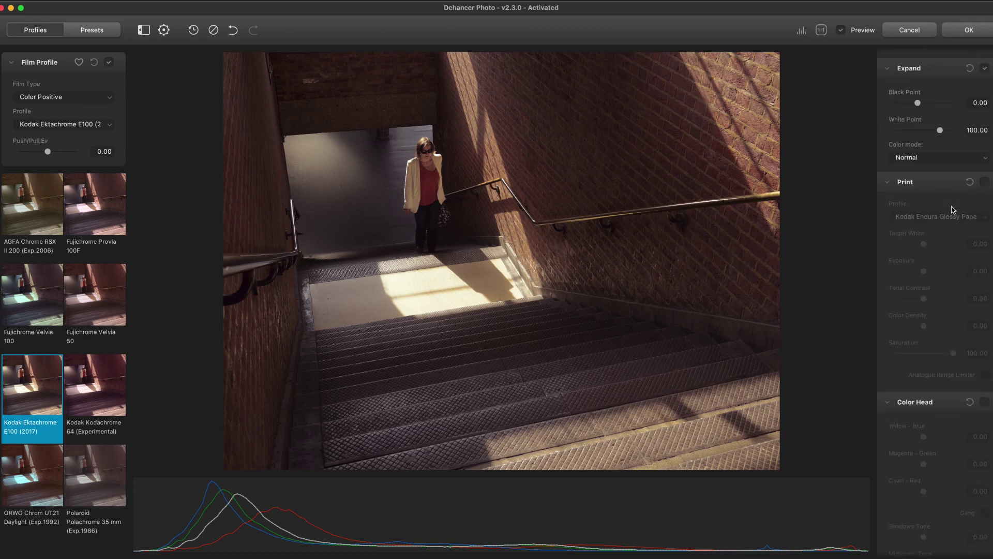
pyautogui.click(986, 184)
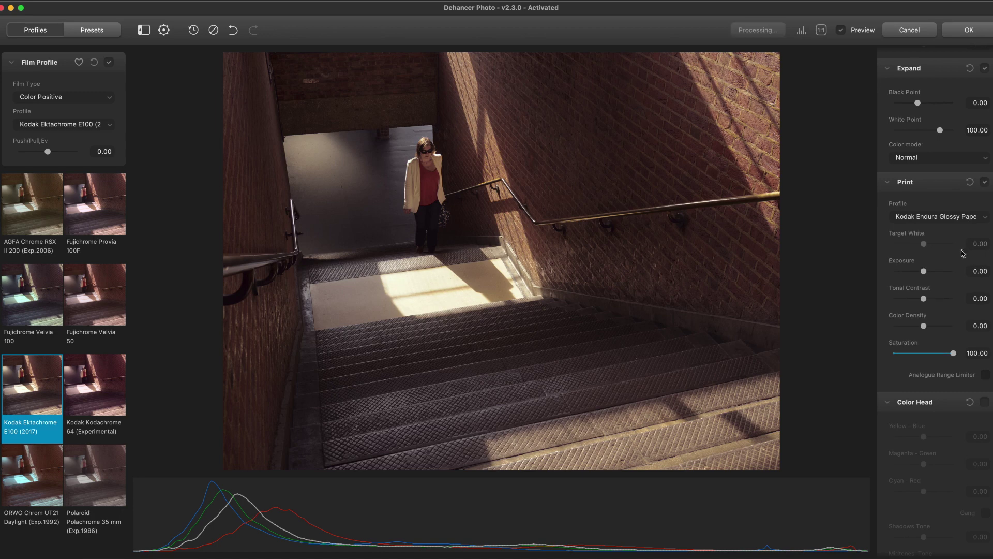
pyautogui.scroll(-5, 962, 250)
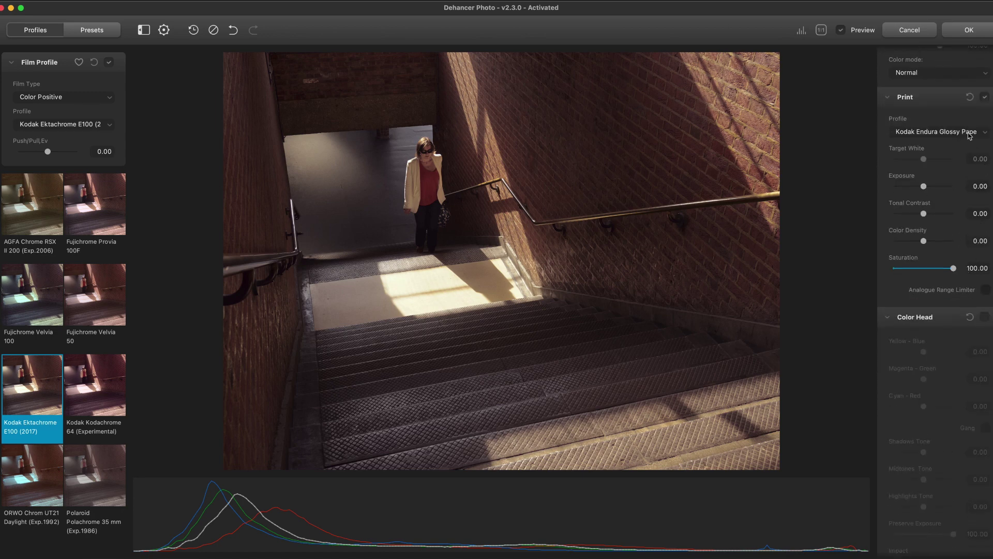
pyautogui.click(969, 134)
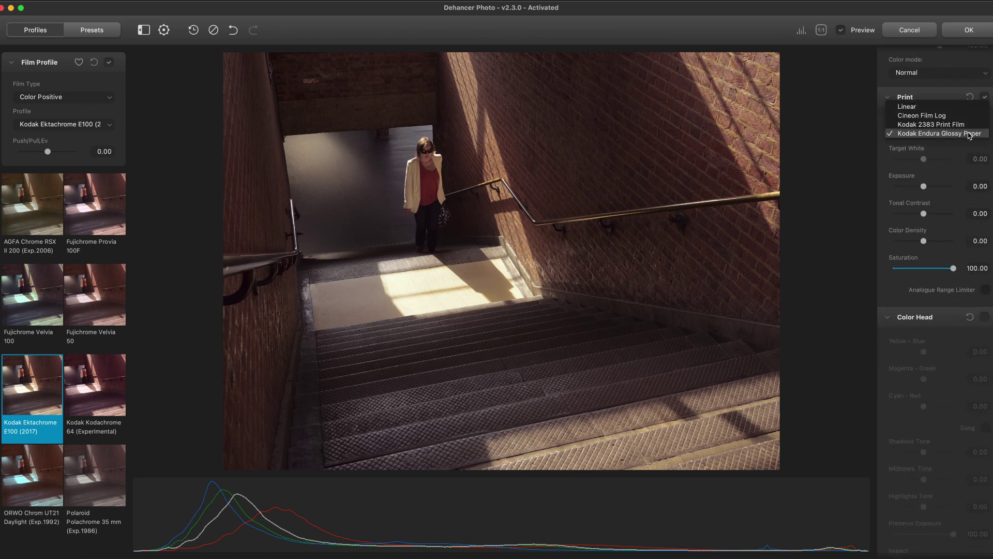
pyautogui.click(970, 134)
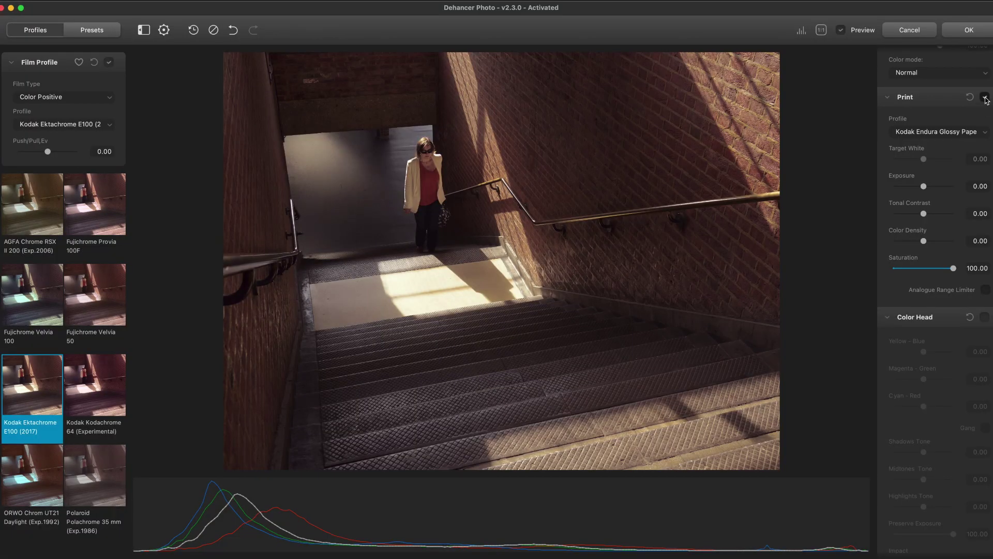
pyautogui.click(987, 100)
# - Enable Color Head, try bluer Yellow-Blue and warmer Shadows Tone, then reset both to 0.00
pyautogui.scroll(-5, 977, 223)
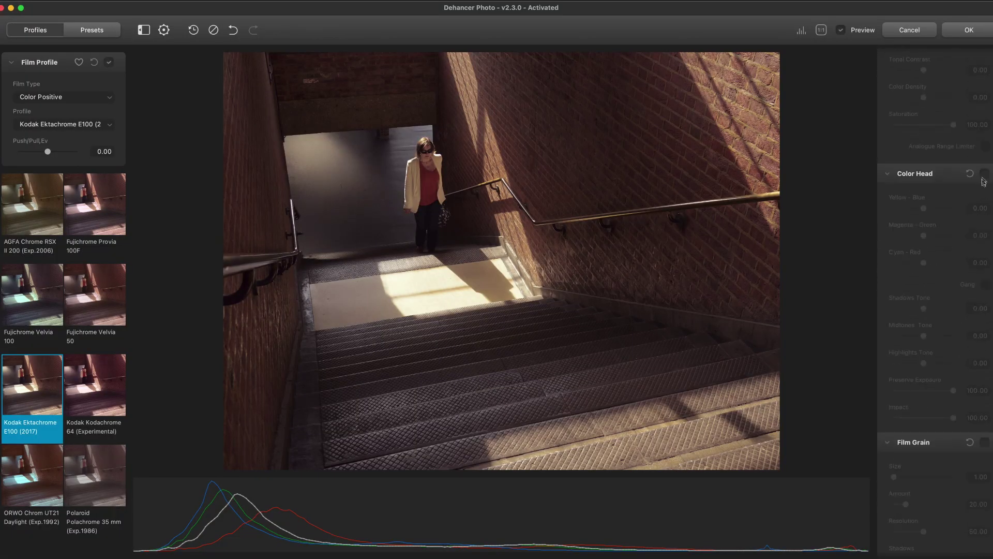
pyautogui.click(984, 175)
pyautogui.scroll(-3, 960, 252)
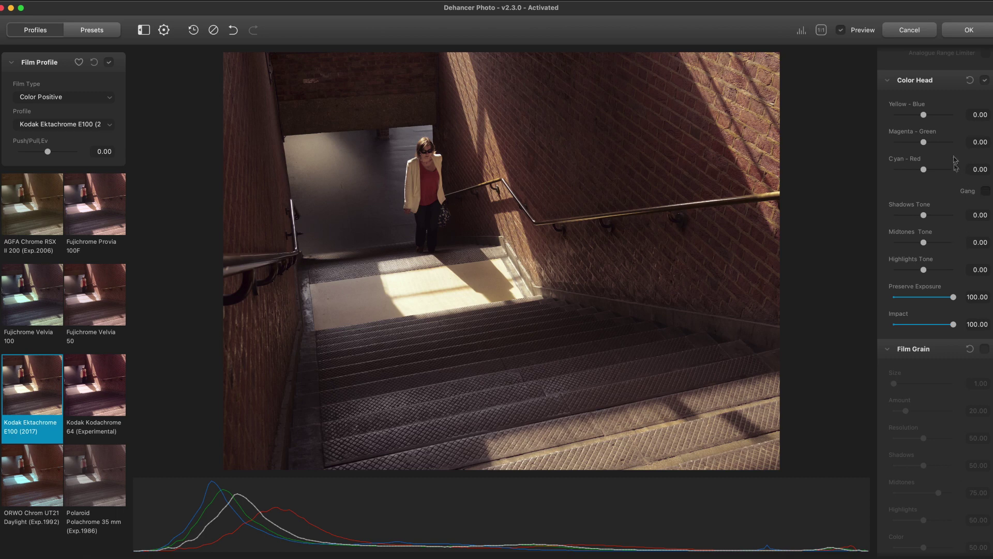
pyautogui.moveTo(925, 117); pyautogui.dragTo(926, 144)
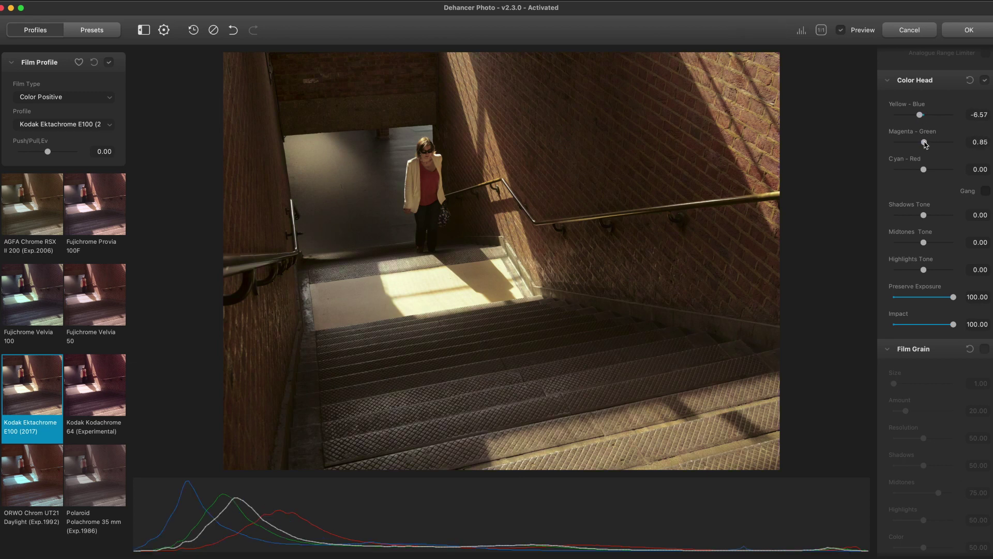
pyautogui.click(970, 83)
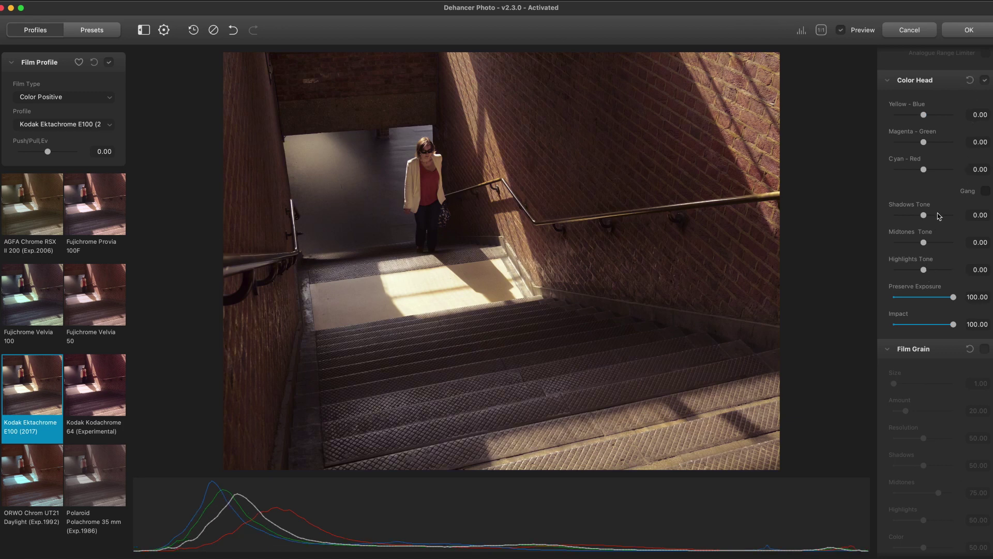
pyautogui.moveTo(925, 217); pyautogui.dragTo(946, 215)
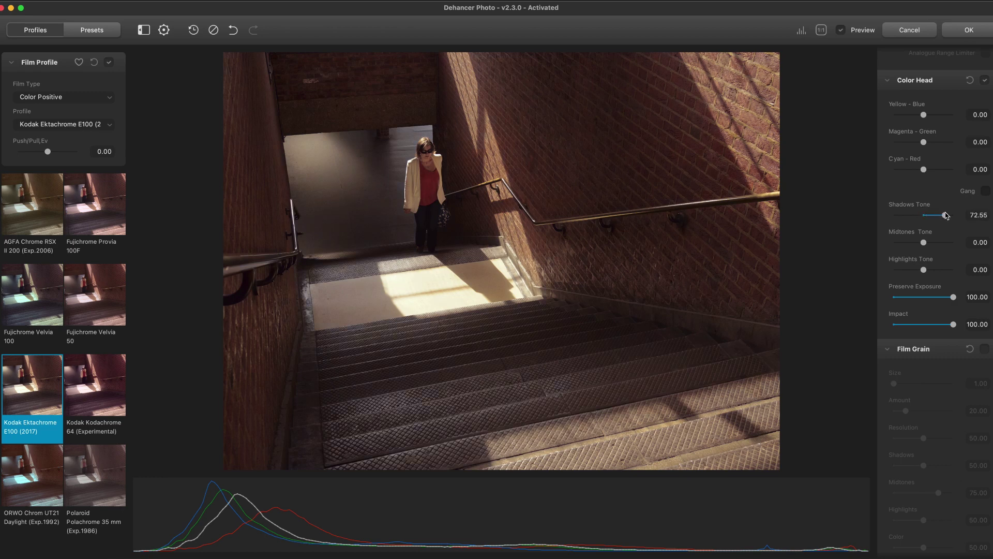
pyautogui.click(970, 80)
pyautogui.scroll(-3, 950, 318)
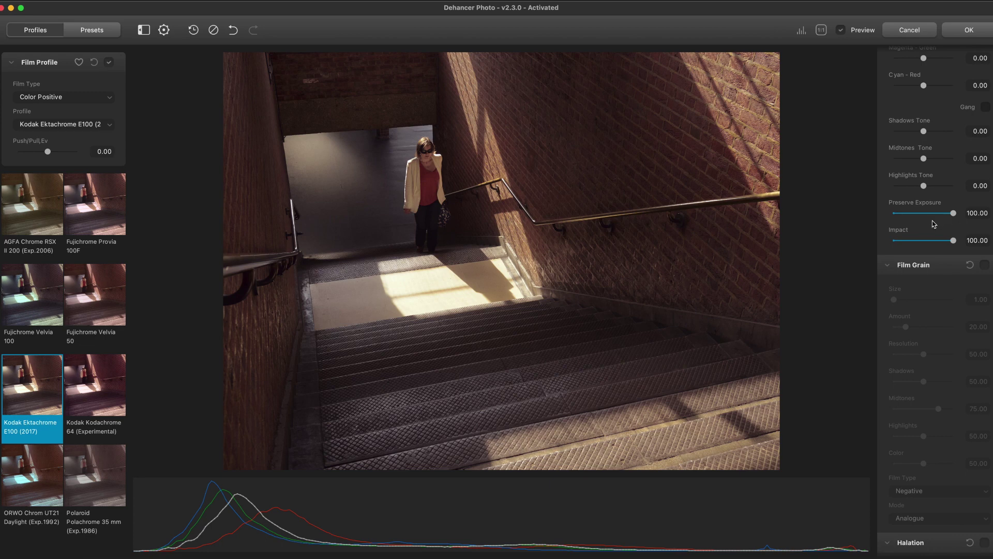
pyautogui.scroll(2, 938, 225)
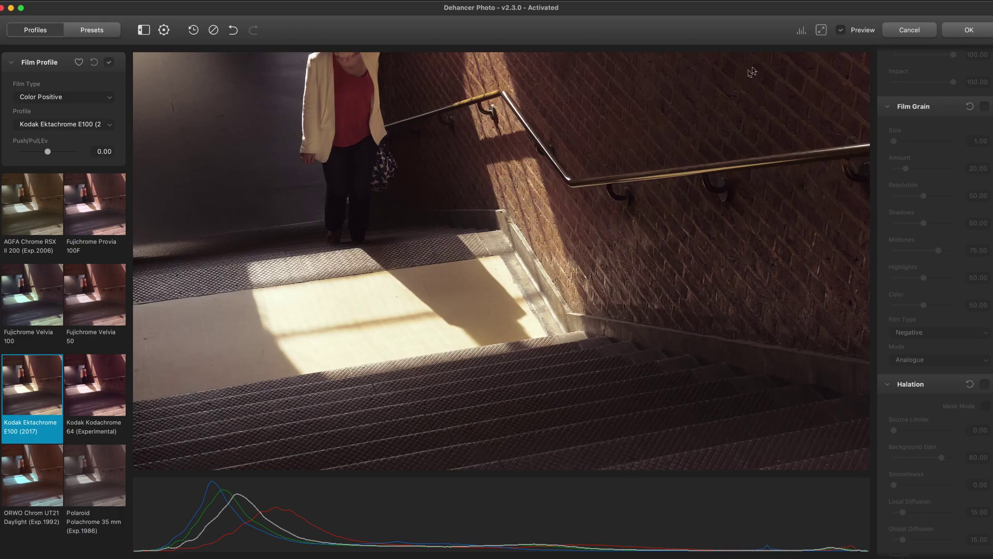
# - View 1:1 on the woman and set Film Grain to Amount 10.76, Midtones 68.01, Highlights 19.30, Color 34.57
pyautogui.moveTo(468, 170); pyautogui.dragTo(648, 244)
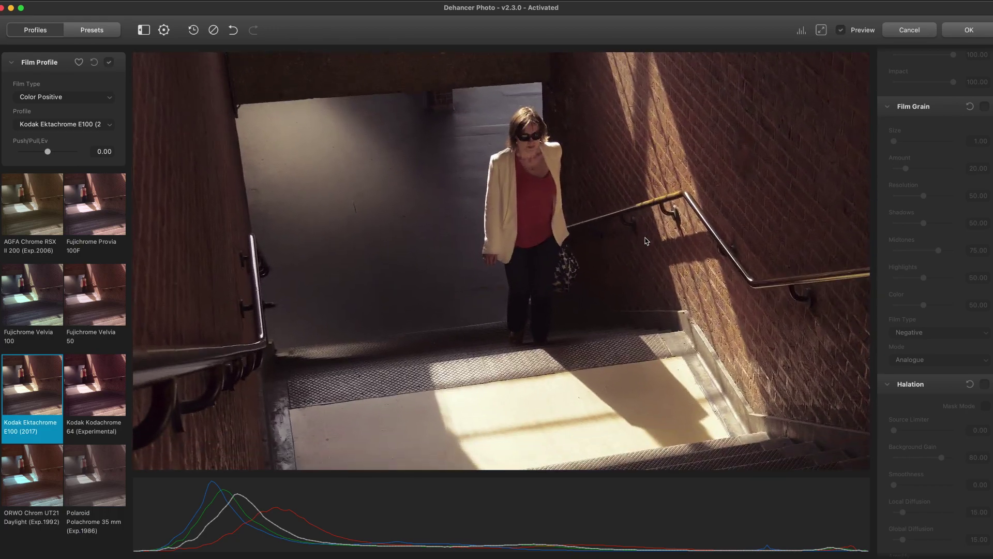
pyautogui.click(984, 107)
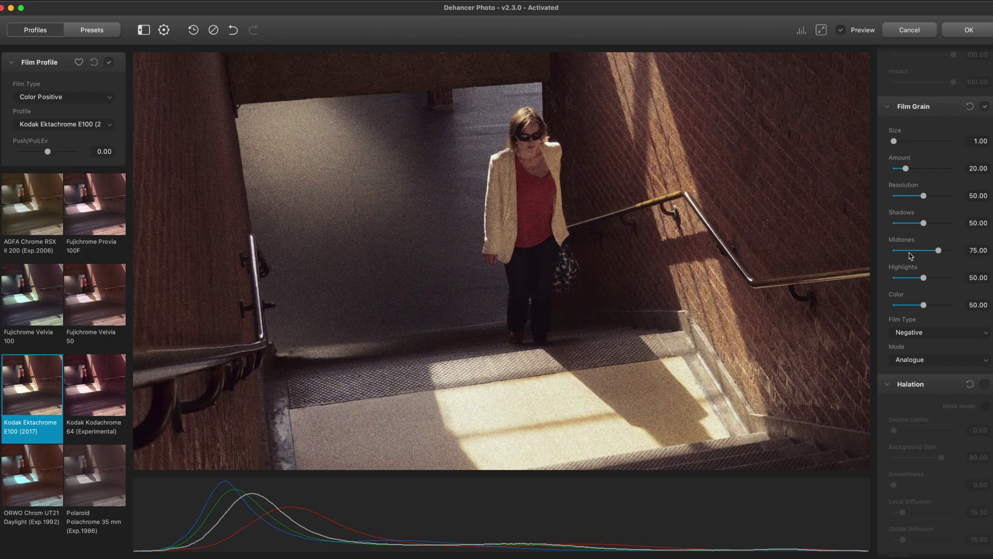
pyautogui.moveTo(906, 170); pyautogui.dragTo(900, 171)
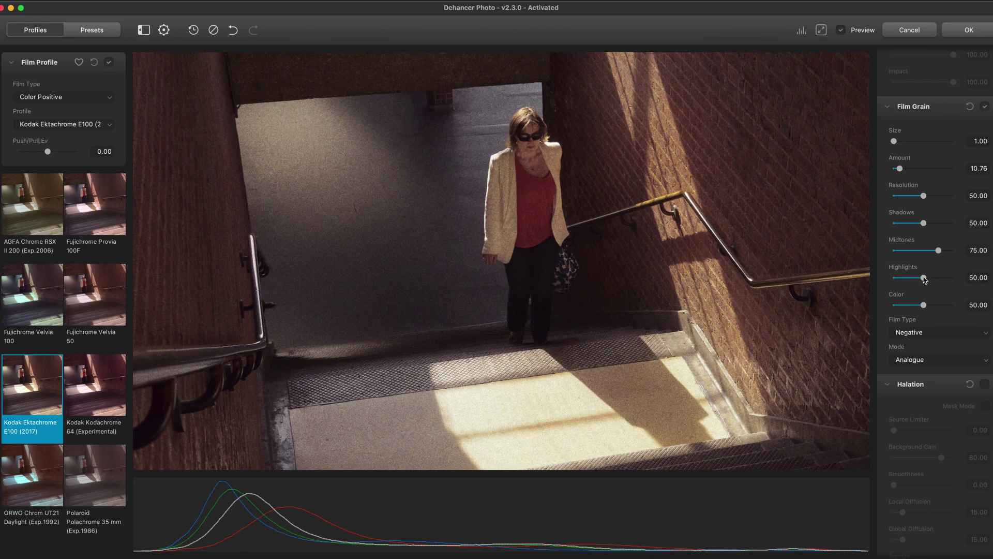
pyautogui.moveTo(924, 280)
pyautogui.mouseDown()
pyautogui.moveTo(912, 279)
pyautogui.moveTo(937, 251)
pyautogui.moveTo(906, 279)
pyautogui.mouseUp()
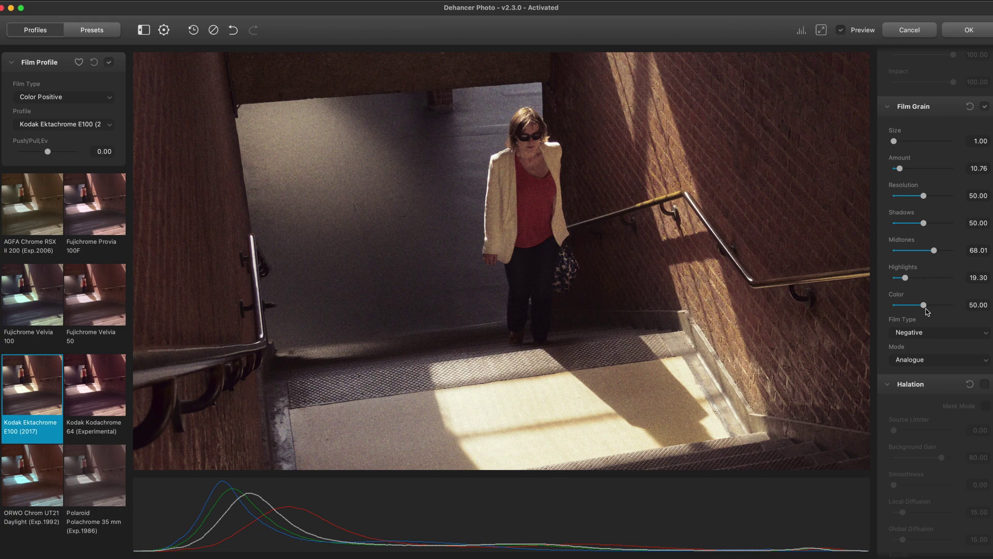
pyautogui.moveTo(925, 306)
pyautogui.mouseDown()
pyautogui.moveTo(936, 307)
pyautogui.moveTo(928, 308)
pyautogui.mouseUp()
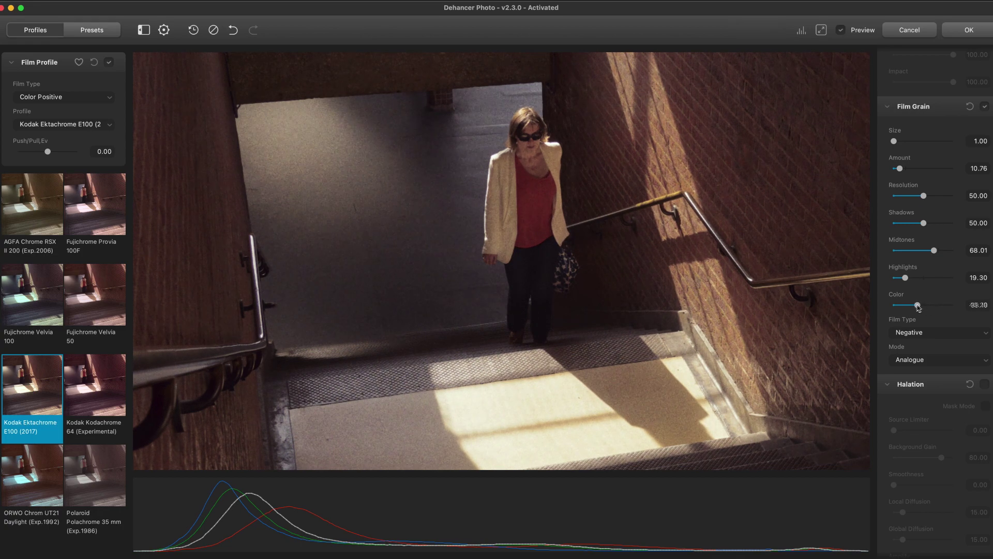
pyautogui.moveTo(918, 307); pyautogui.dragTo(915, 308)
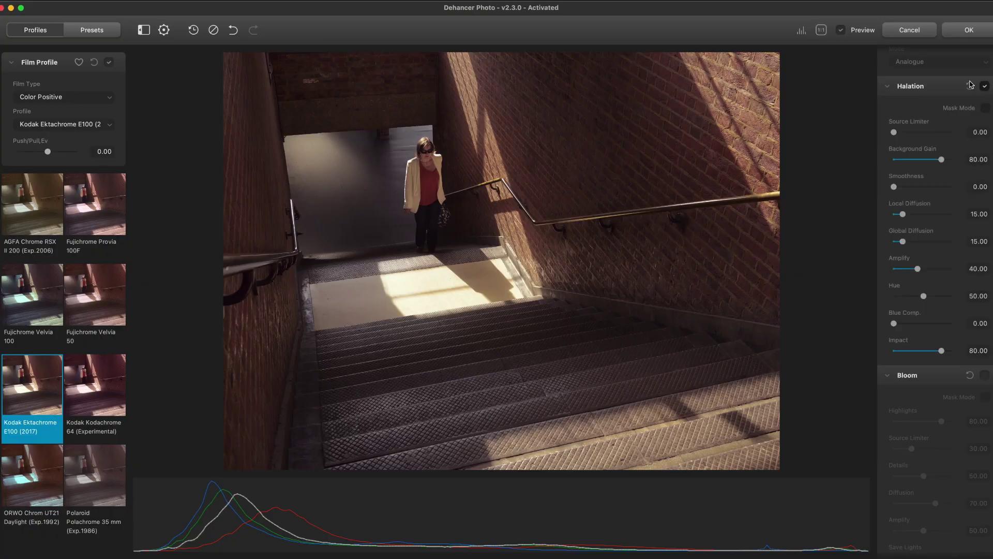
# - At 1:1, compare Halation on and off, leave it off, and enable Bloom (Highlights 80, Diffusion 70, Impact 60)
pyautogui.click(821, 31)
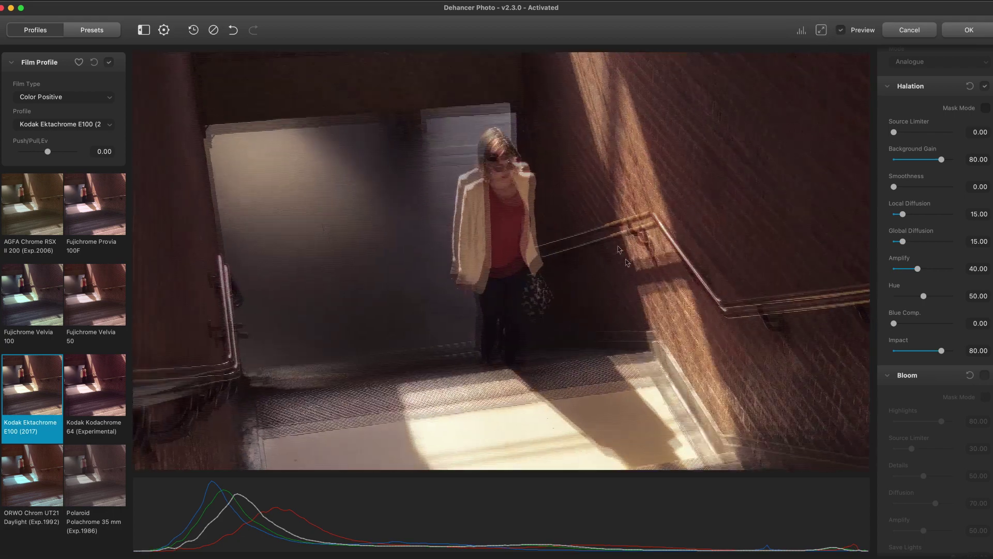
pyautogui.click(985, 88)
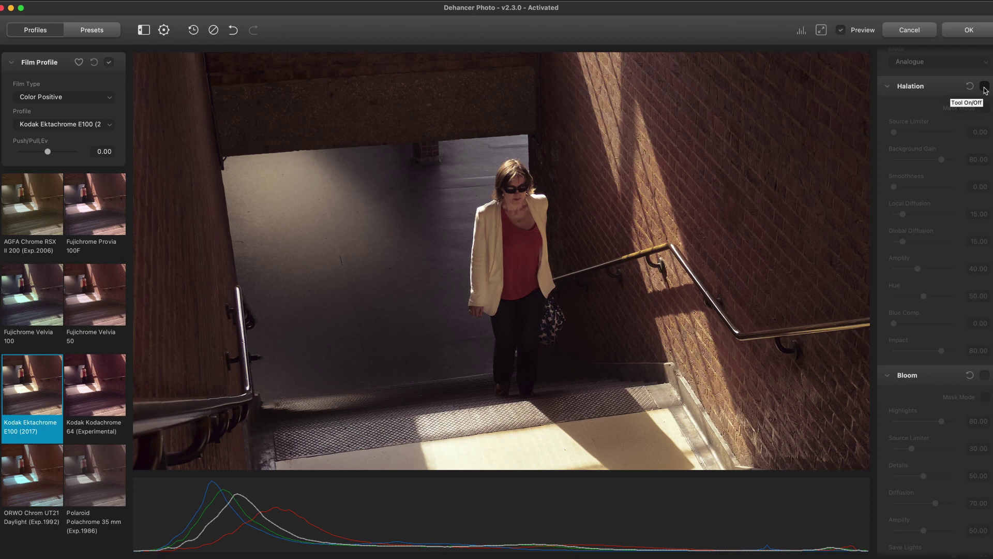
pyautogui.click(985, 88)
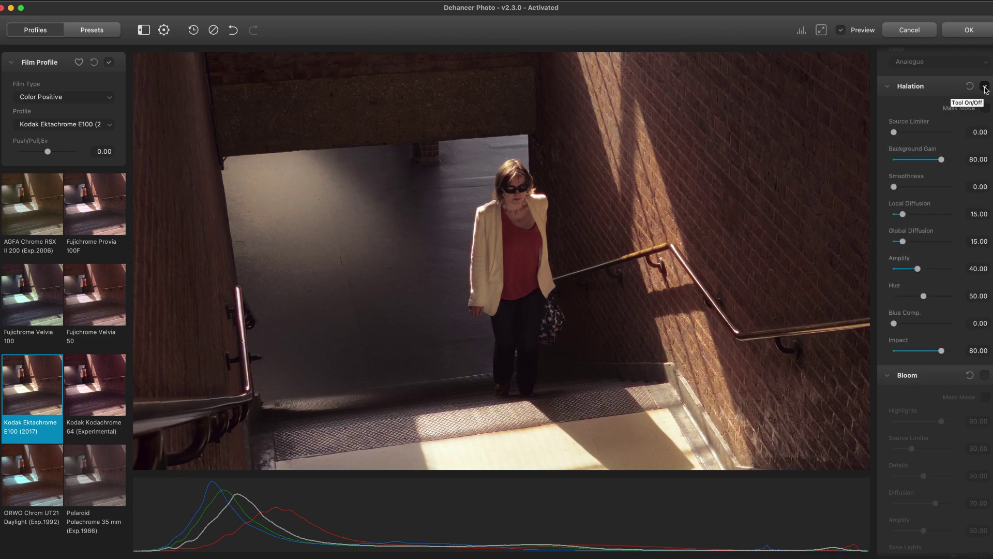
pyautogui.click(984, 88)
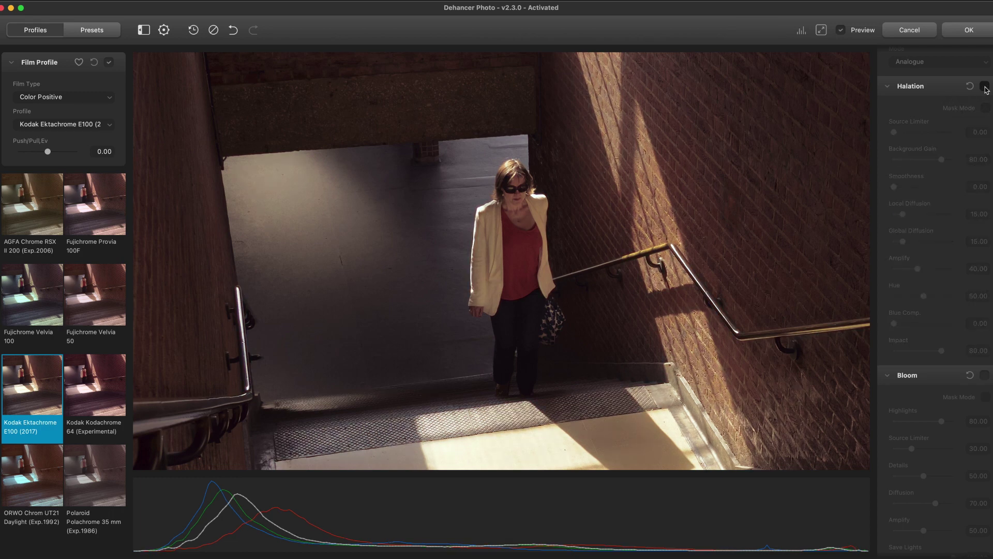
pyautogui.click(985, 87)
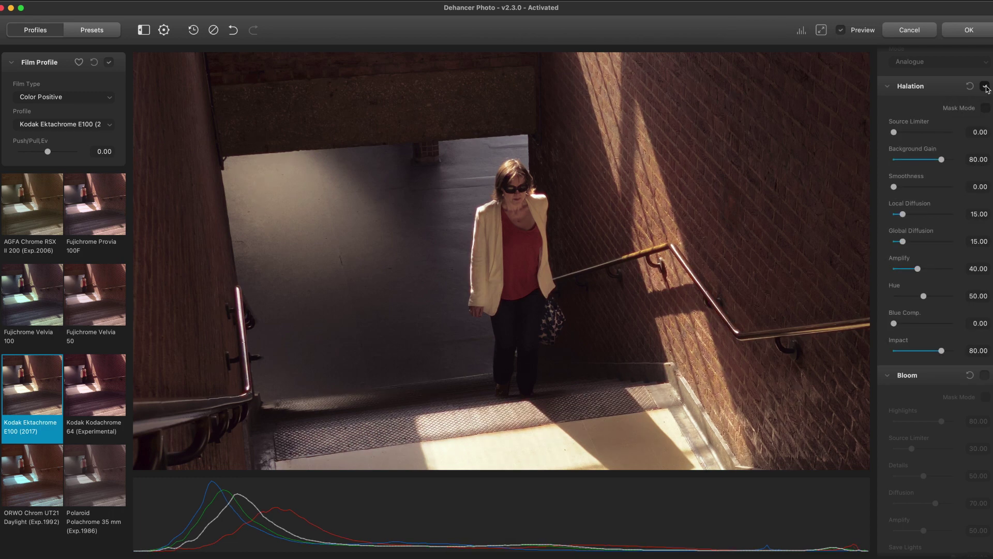
pyautogui.click(985, 87)
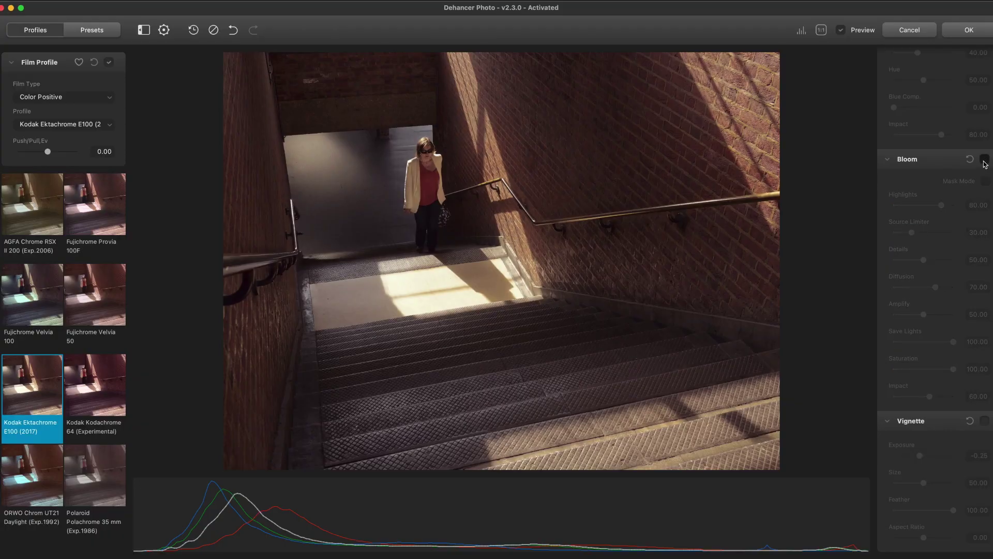
pyautogui.click(984, 161)
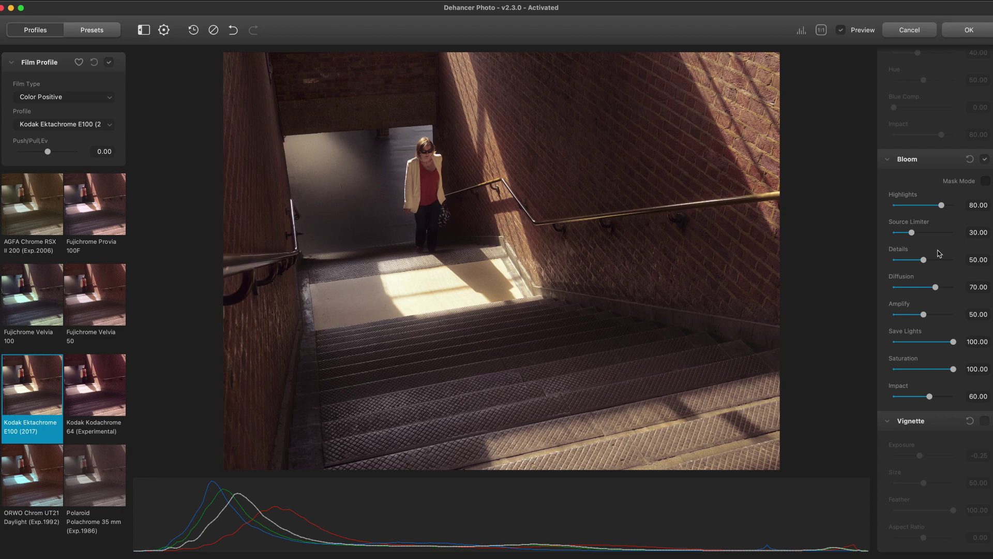
pyautogui.scroll(15, 939, 254)
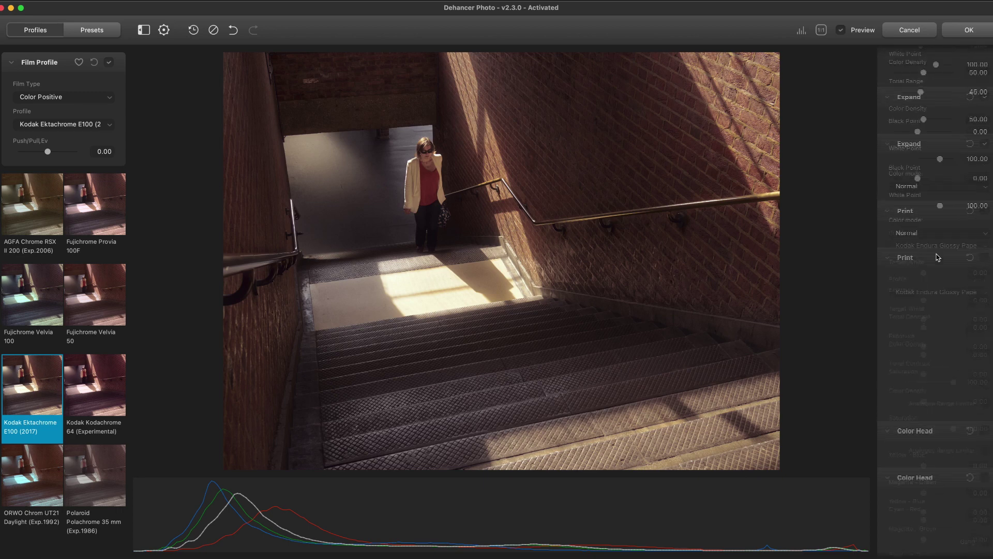
pyautogui.scroll(5, 938, 257)
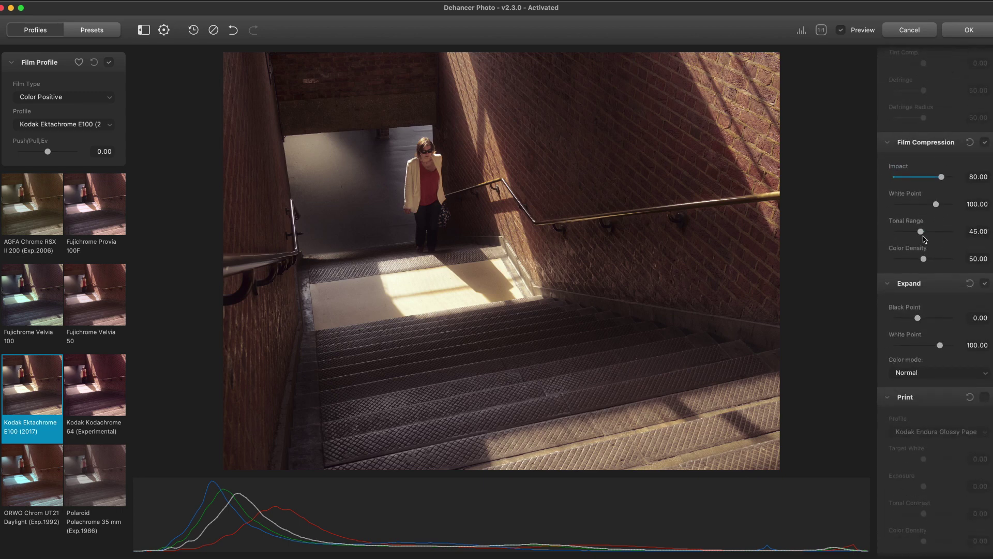
pyautogui.moveTo(921, 233); pyautogui.dragTo(939, 234)
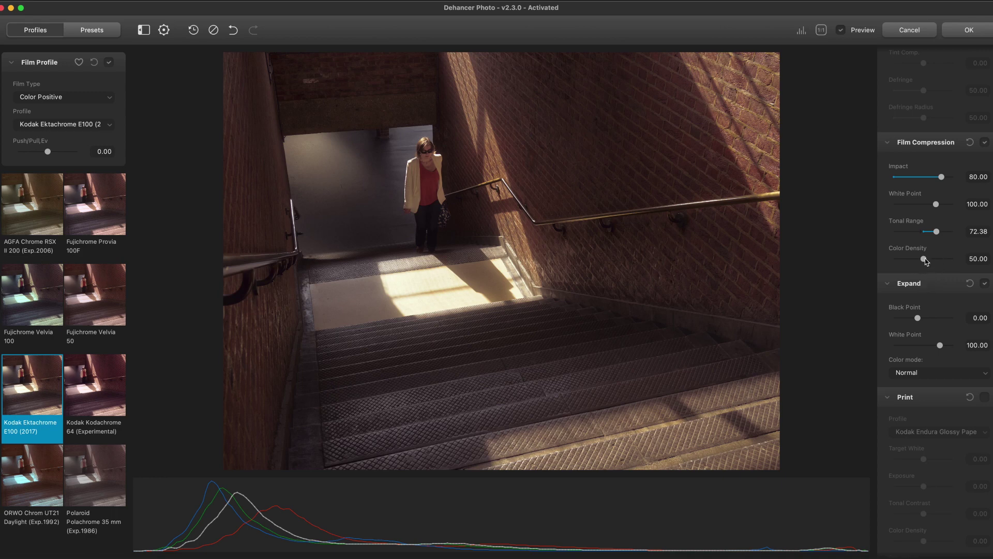
pyautogui.moveTo(926, 261); pyautogui.dragTo(939, 262)
pyautogui.scroll(-3, 950, 333)
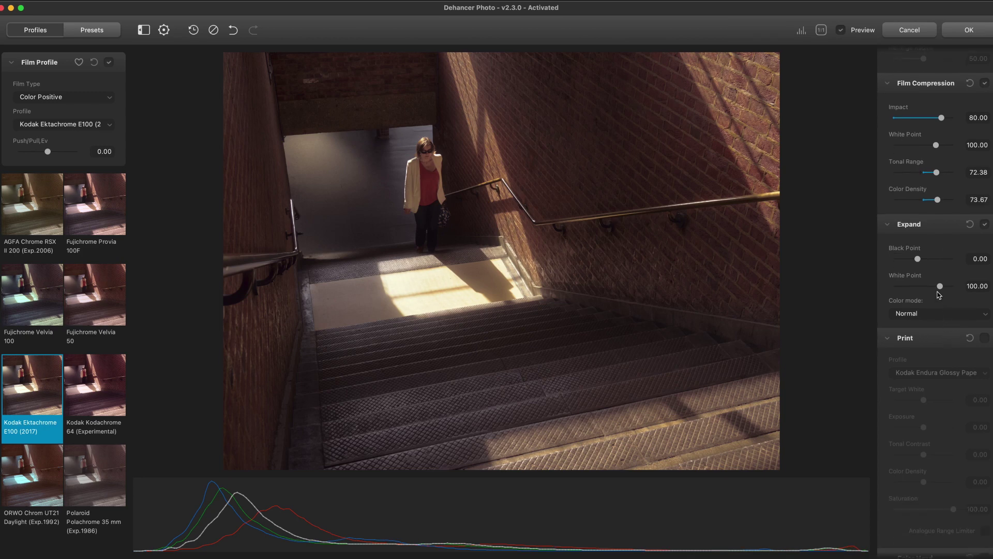
pyautogui.moveTo(918, 259); pyautogui.dragTo(923, 261)
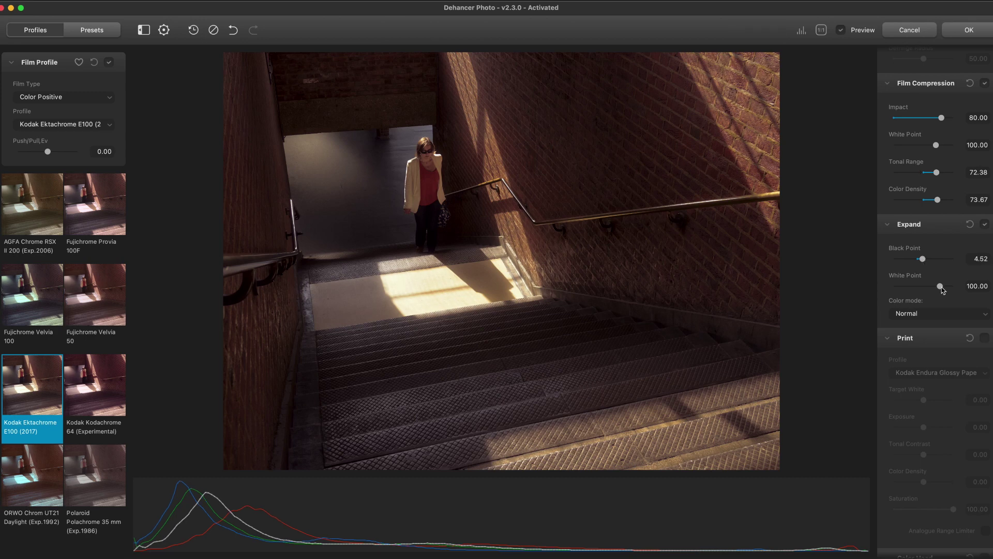
pyautogui.moveTo(942, 289); pyautogui.dragTo(930, 289)
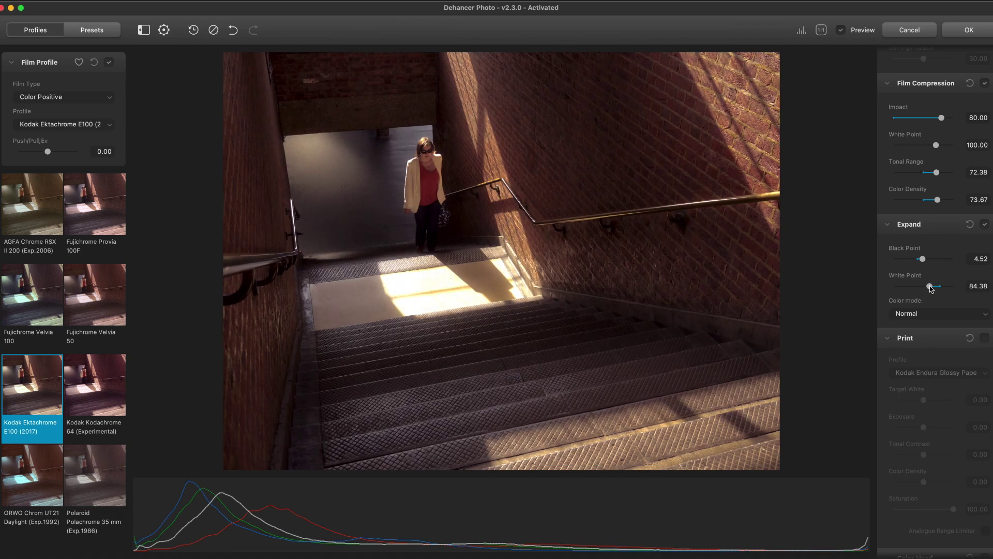
pyautogui.moveTo(931, 289); pyautogui.dragTo(931, 289)
pyautogui.click(841, 30)
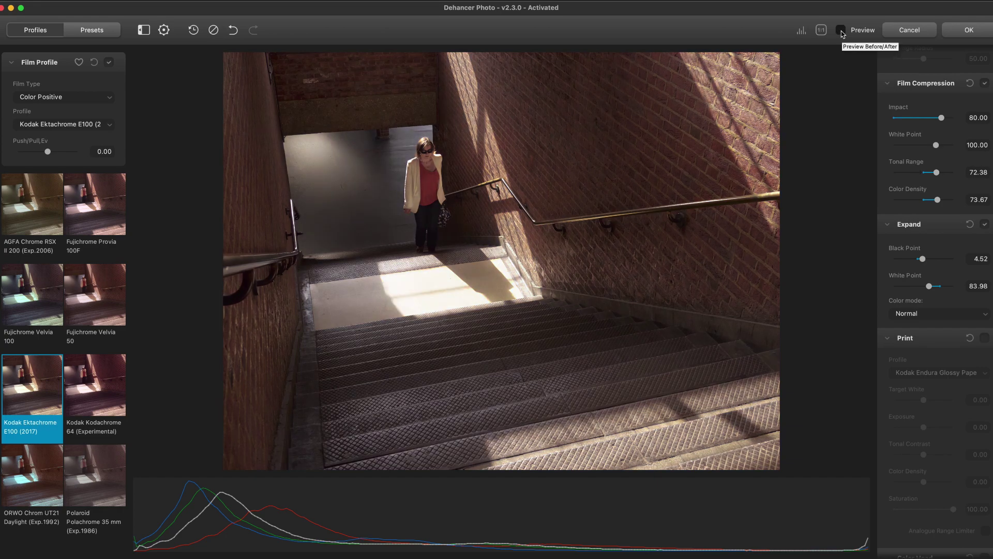
pyautogui.click(841, 31)
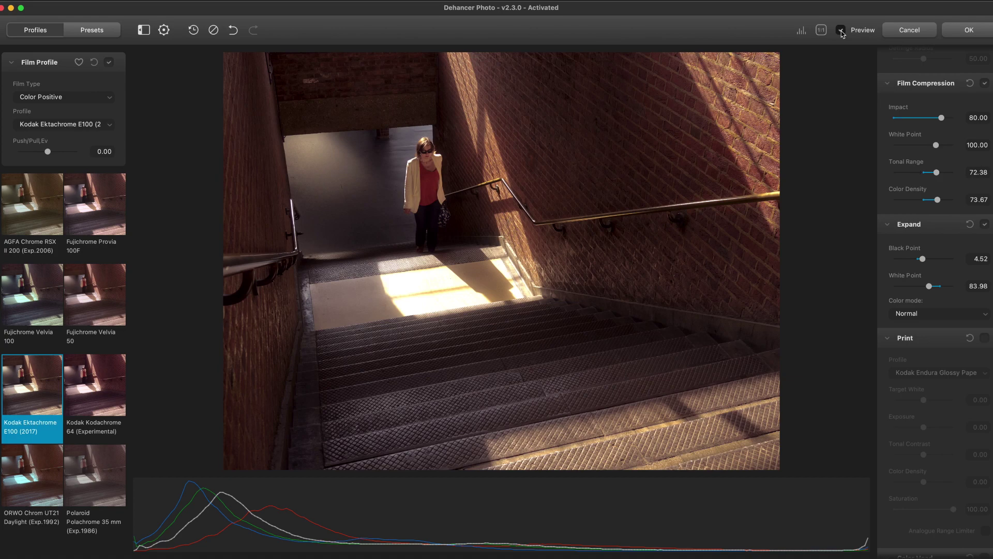
pyautogui.click(841, 31)
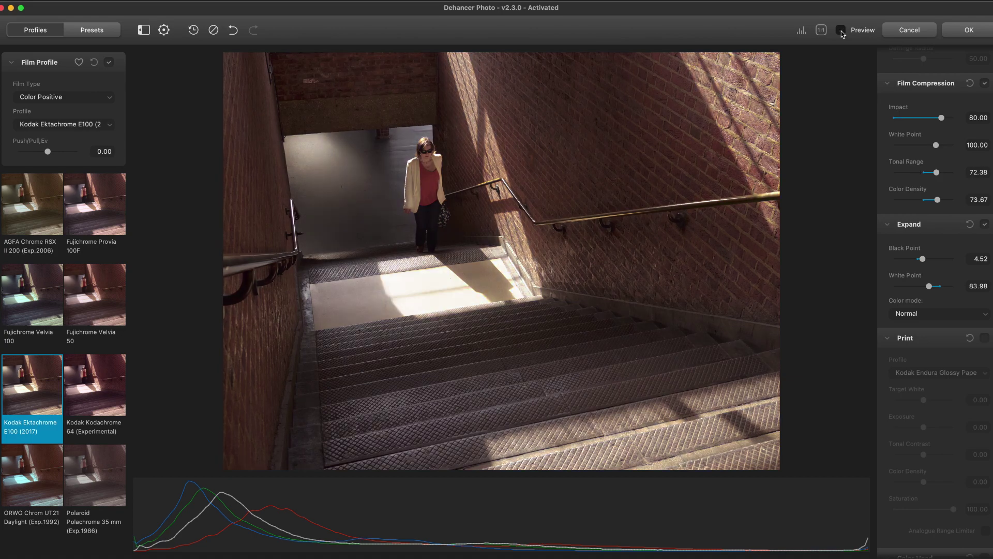
pyautogui.click(841, 31)
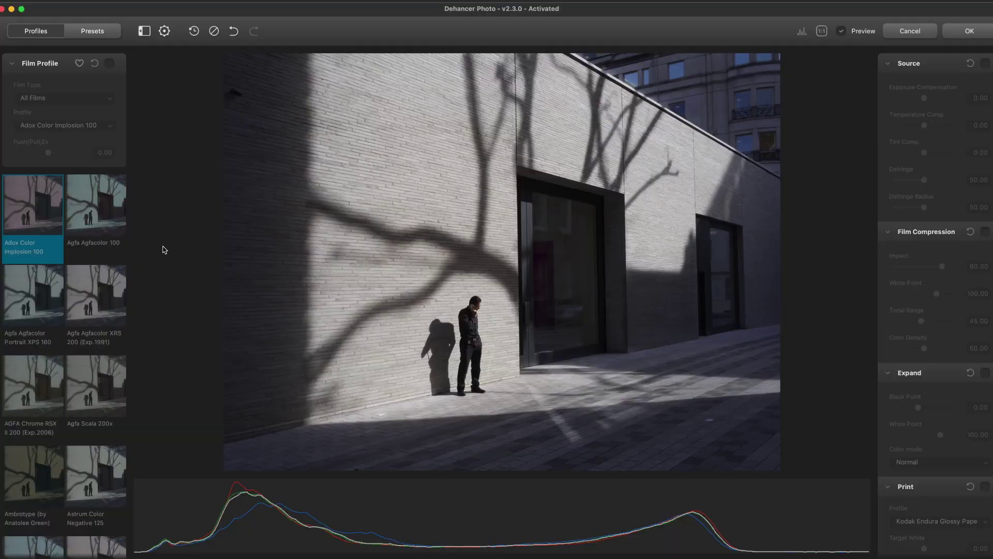
# - Enable Film Profile, choose Black & White, apply Ilford XP2 Super 400, and compare with Preview
pyautogui.click(109, 63)
pyautogui.click(86, 98)
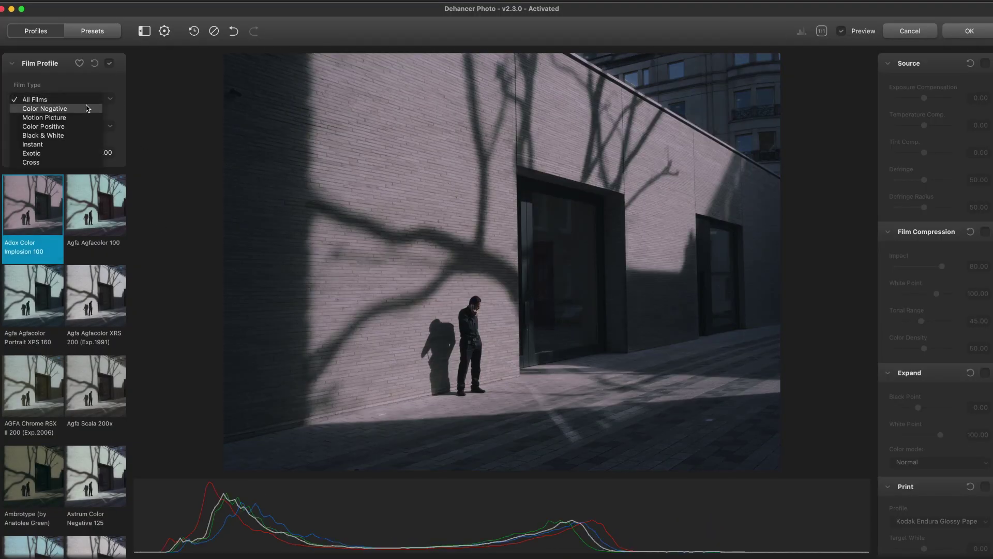
pyautogui.click(81, 136)
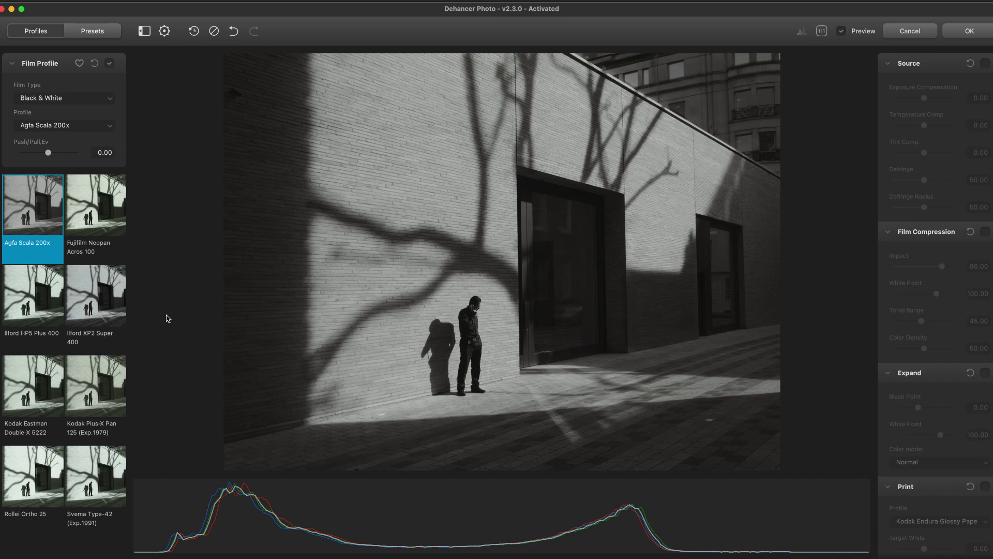
pyautogui.click(102, 306)
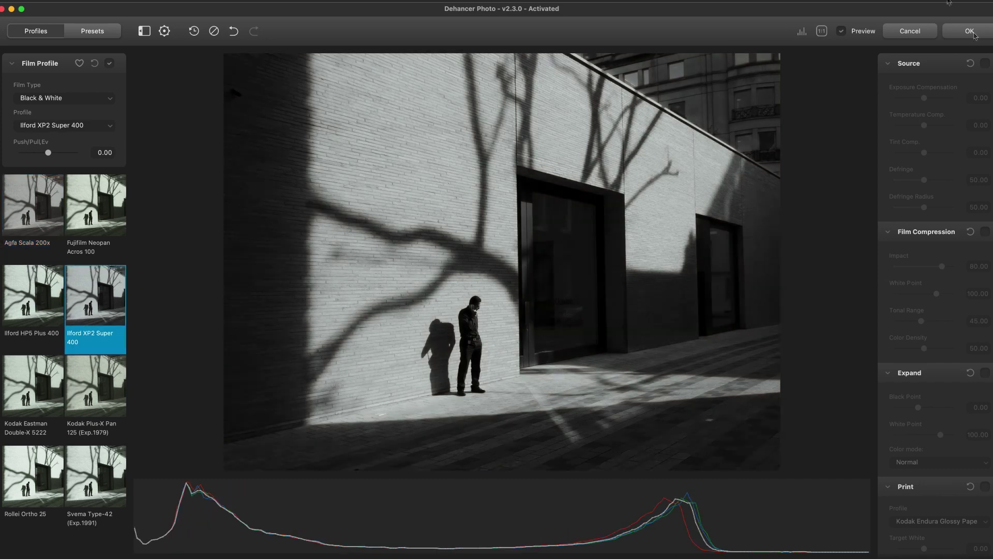
pyautogui.click(841, 32)
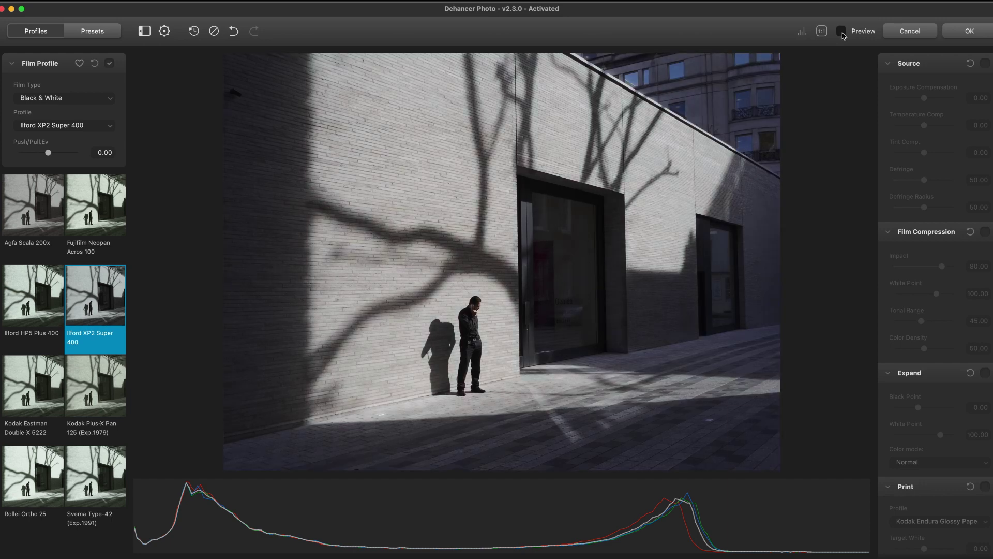
pyautogui.click(842, 32)
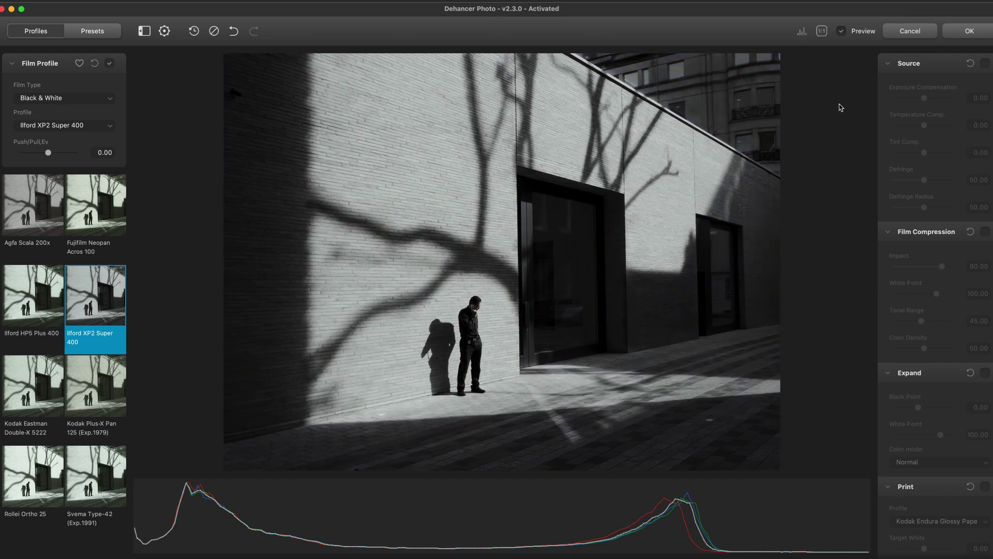
# - Enable Film Compression with Impact 100, White Point 50 and Tonal Range 66.88
pyautogui.click(983, 232)
pyautogui.scroll(-5, 946, 217)
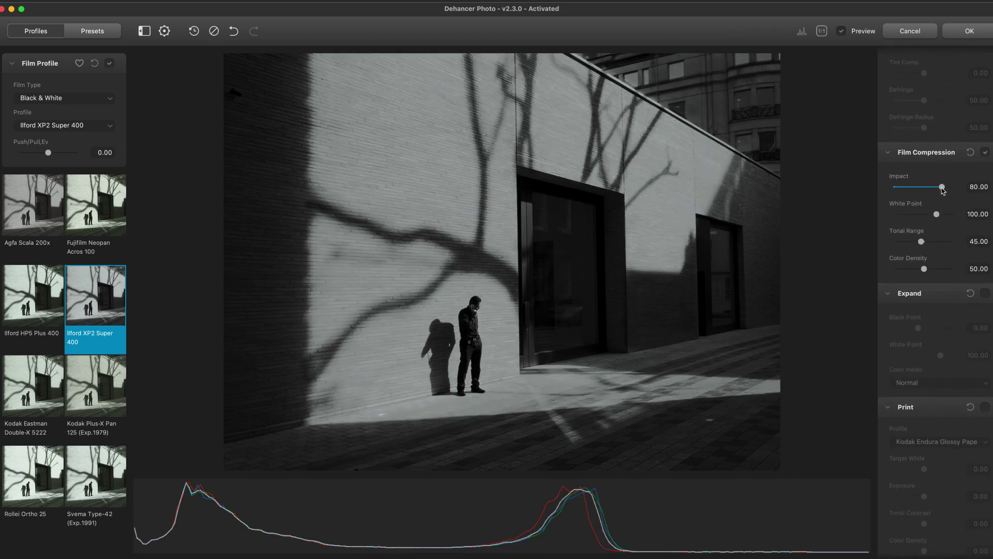
pyautogui.moveTo(942, 188); pyautogui.dragTo(954, 187)
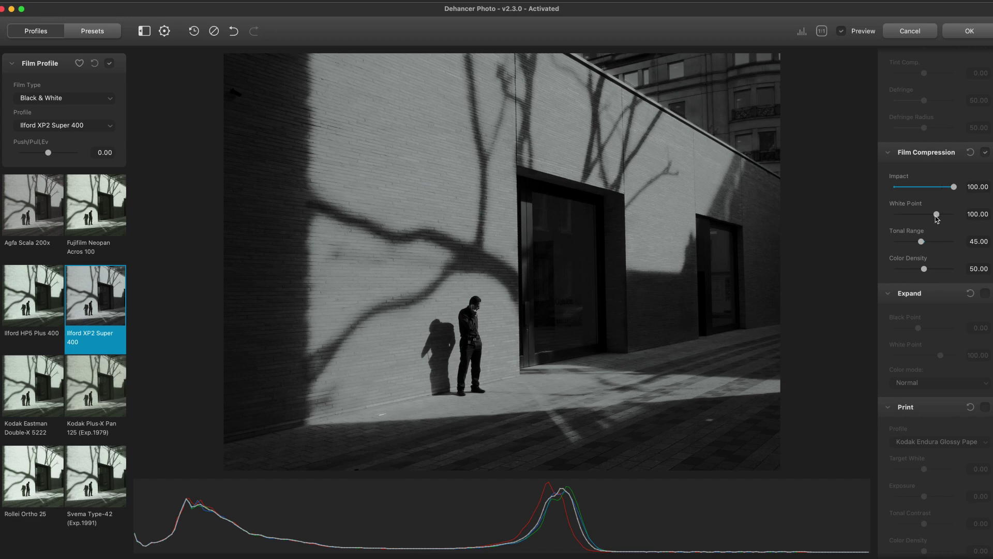
pyautogui.moveTo(936, 214); pyautogui.dragTo(895, 215)
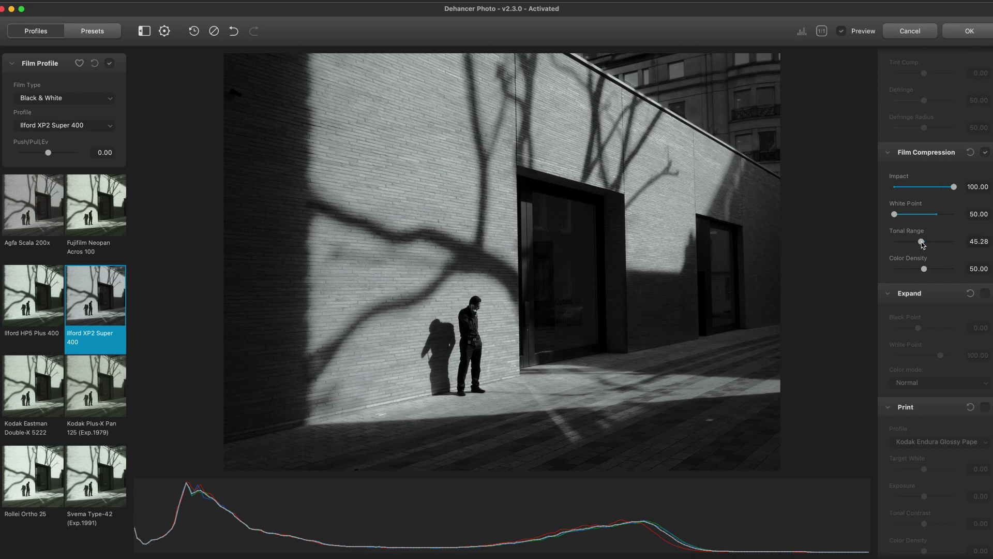
pyautogui.moveTo(921, 241); pyautogui.dragTo(936, 245)
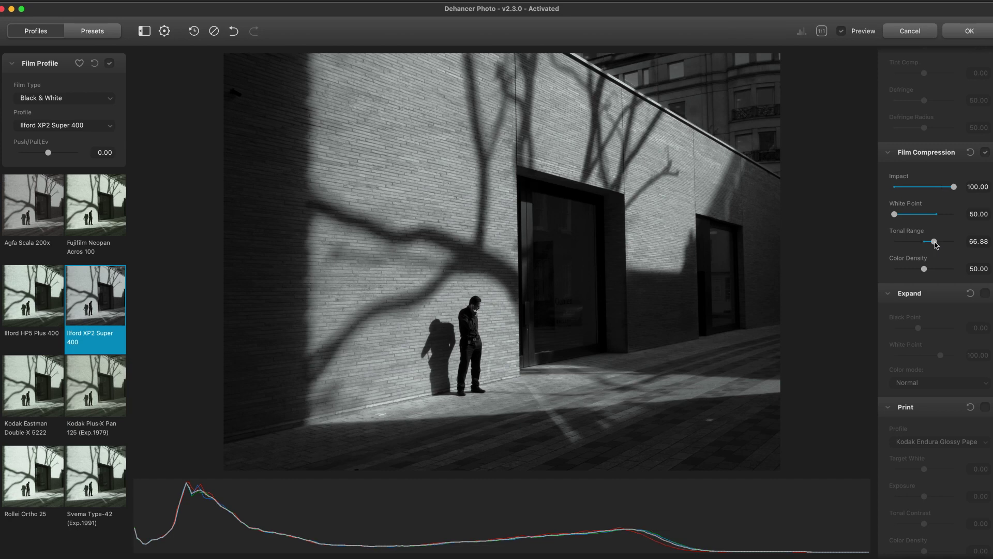
# - Enable Expand with Black Point 2.74 and White Point 83.87
pyautogui.click(986, 293)
pyautogui.scroll(-3, 947, 324)
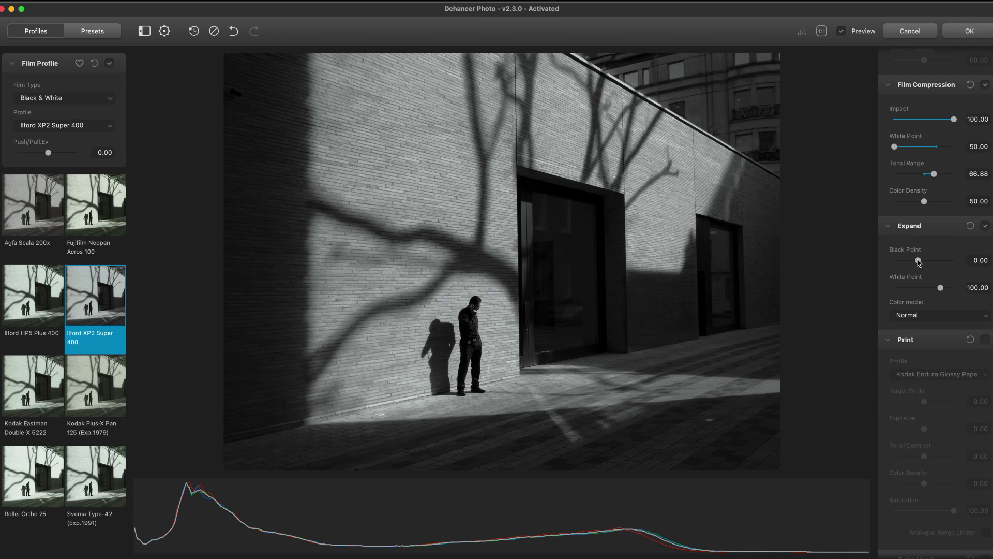
pyautogui.moveTo(919, 262); pyautogui.dragTo(921, 262)
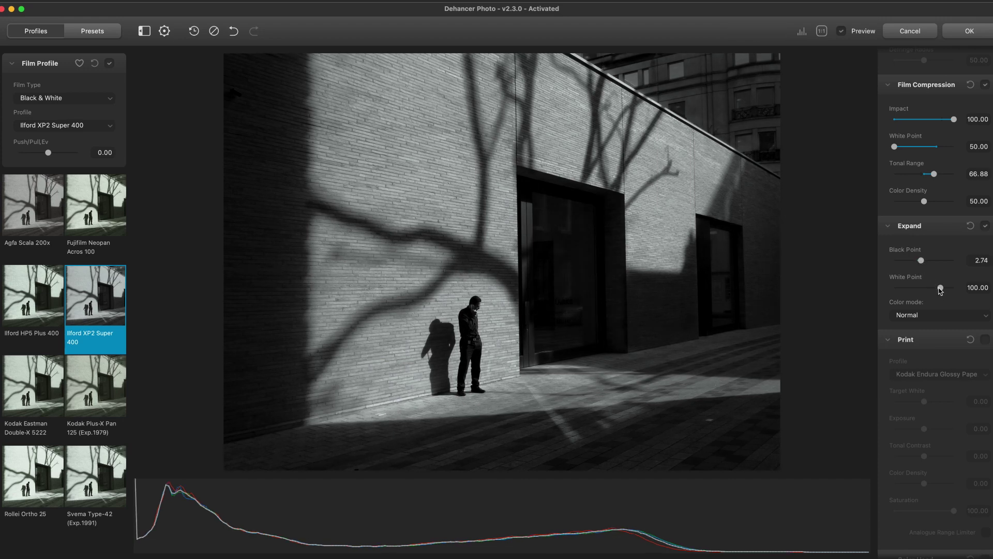
pyautogui.moveTo(941, 290); pyautogui.dragTo(930, 290)
pyautogui.scroll(-3, 937, 316)
pyautogui.scroll(-10, 938, 327)
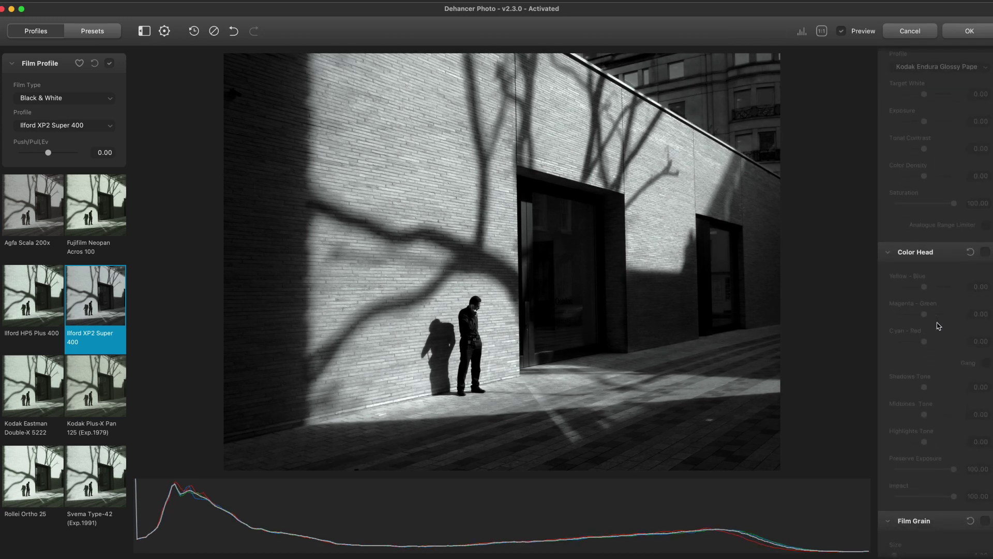
# - At 1:1 zoom, enable Film Grain and lower Highlights and Amount to about 12
pyautogui.click(822, 32)
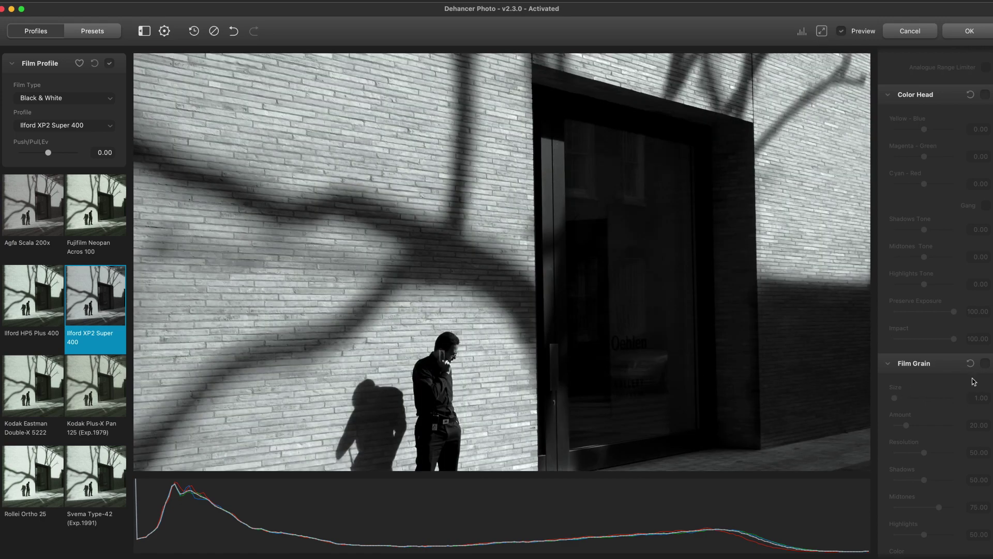
pyautogui.scroll(-3, 957, 385)
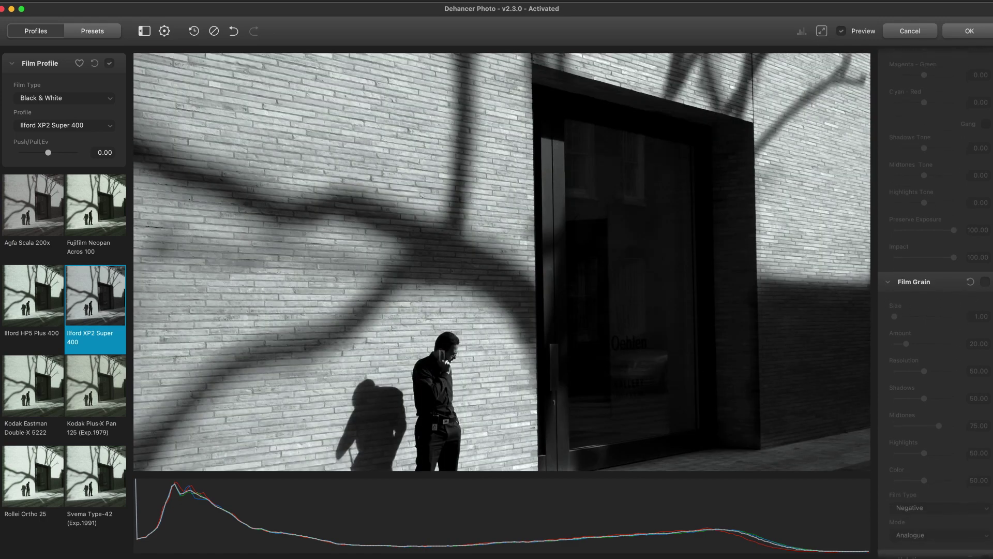
pyautogui.click(985, 281)
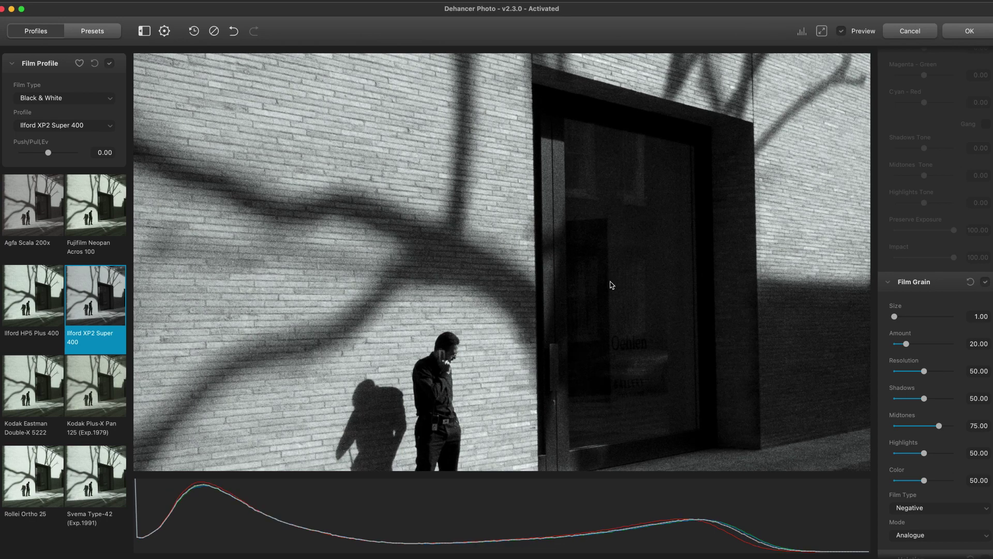
pyautogui.scroll(-3, 939, 373)
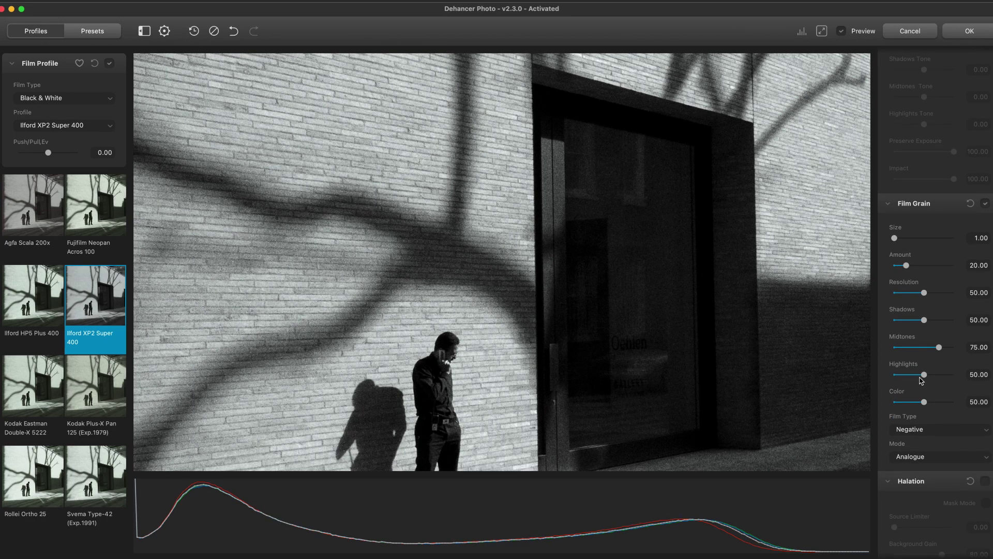
pyautogui.moveTo(924, 376); pyautogui.dragTo(901, 376)
pyautogui.moveTo(907, 266); pyautogui.dragTo(902, 268)
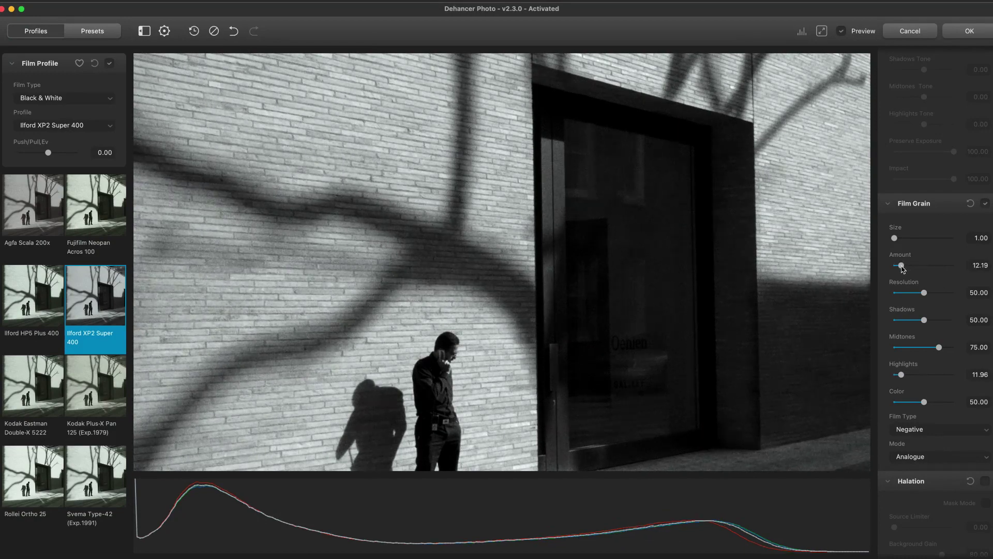
# - Compare the photo with and without grain, then fit the whole photo back in view
pyautogui.click(985, 204)
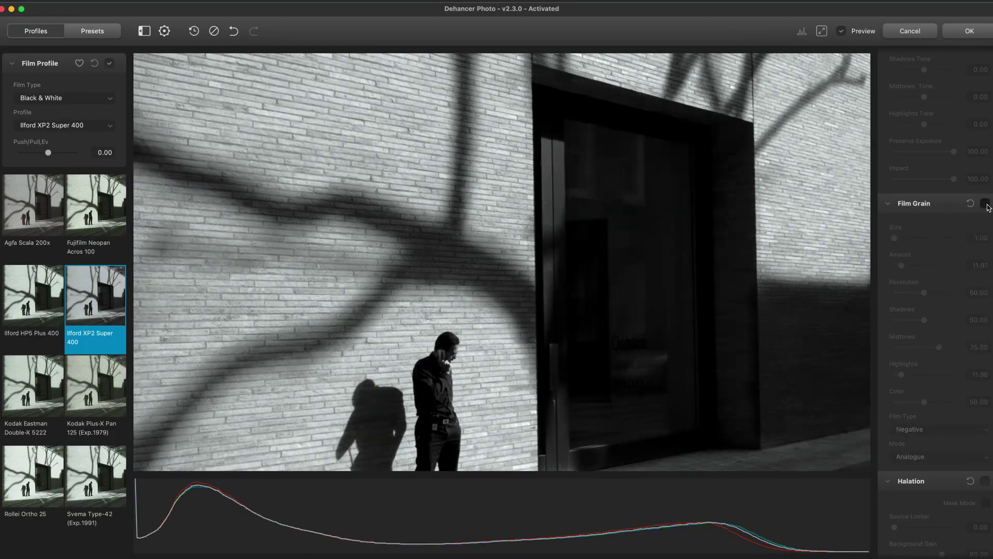
pyautogui.click(985, 204)
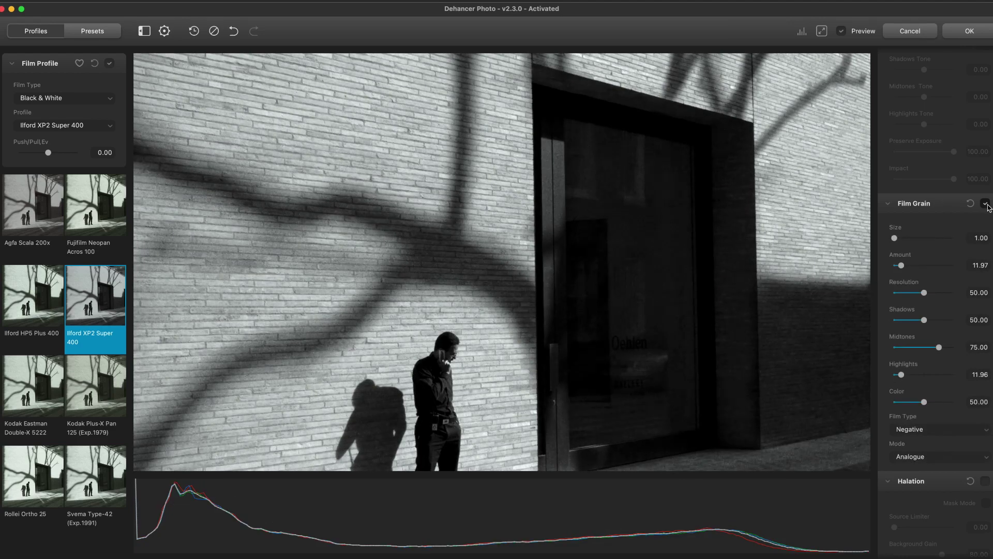
pyautogui.click(821, 31)
pyautogui.scroll(-5, 956, 423)
pyautogui.scroll(-3, 956, 424)
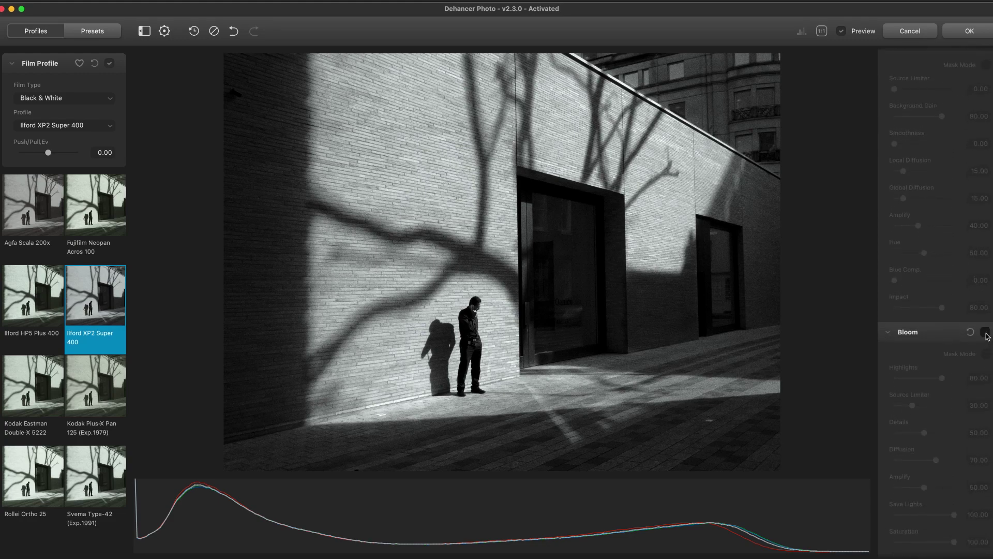
# - Enable Bloom (Highlights 80, Source Limiter 30, Diffusion 70) and compare against the original photo
pyautogui.click(985, 334)
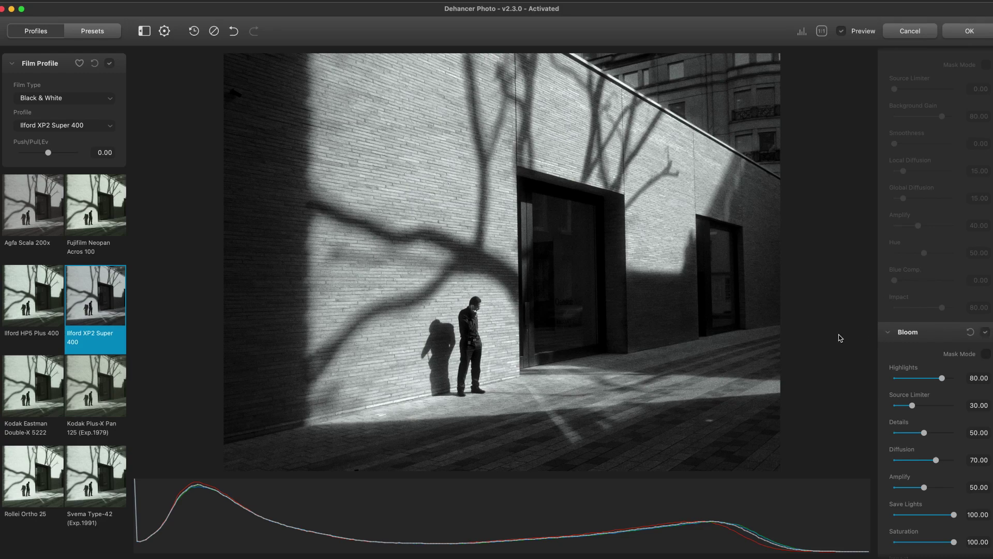
pyautogui.click(841, 31)
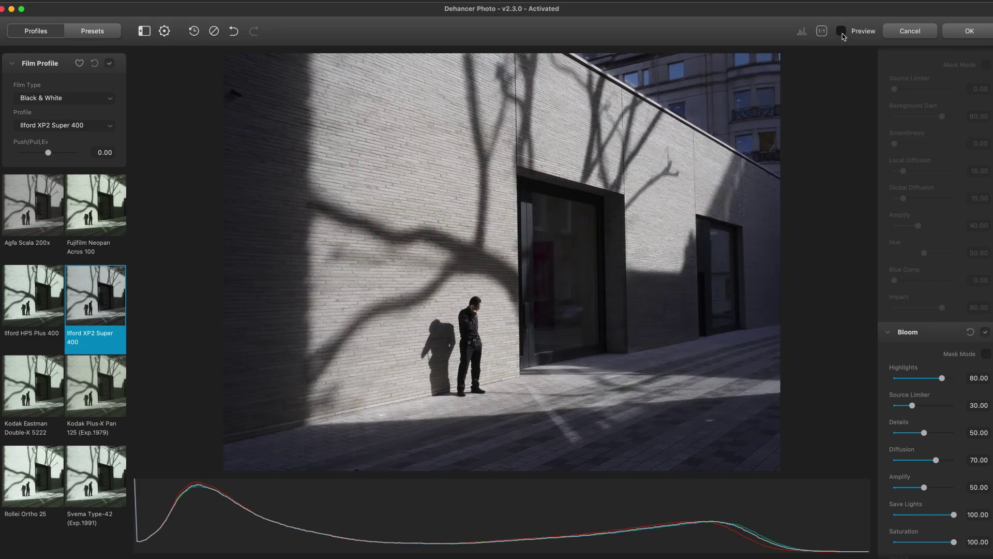
pyautogui.click(841, 32)
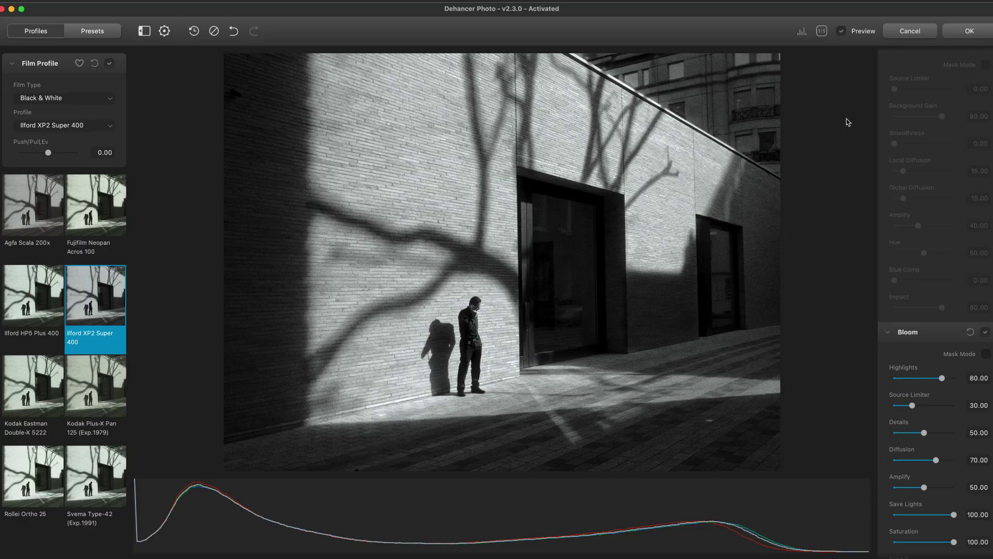